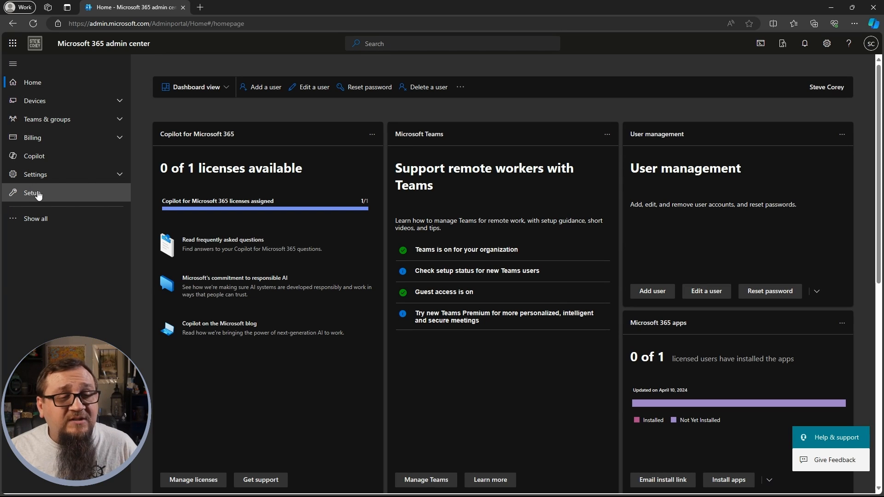
# - Open the setup page for using content AI with Microsoft Syntex and check its Azure billing settings
pyautogui.click(30, 223)
pyautogui.click(31, 269)
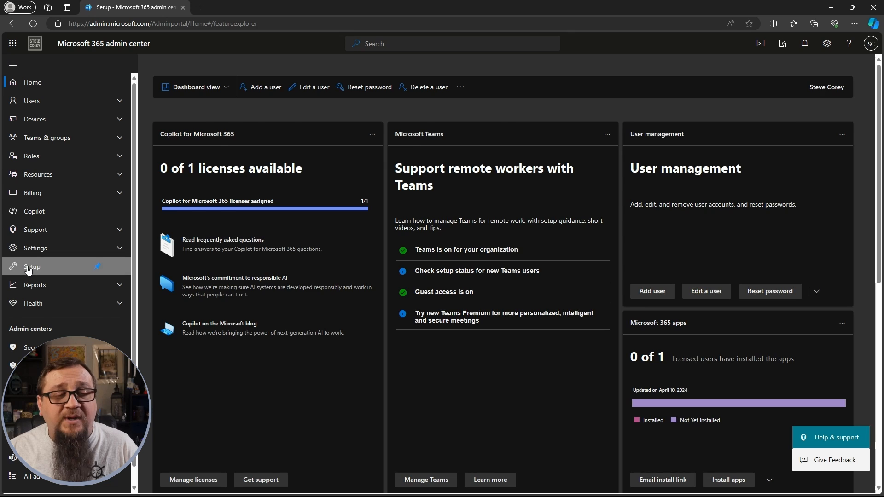
pyautogui.scroll(-10, 266, 275)
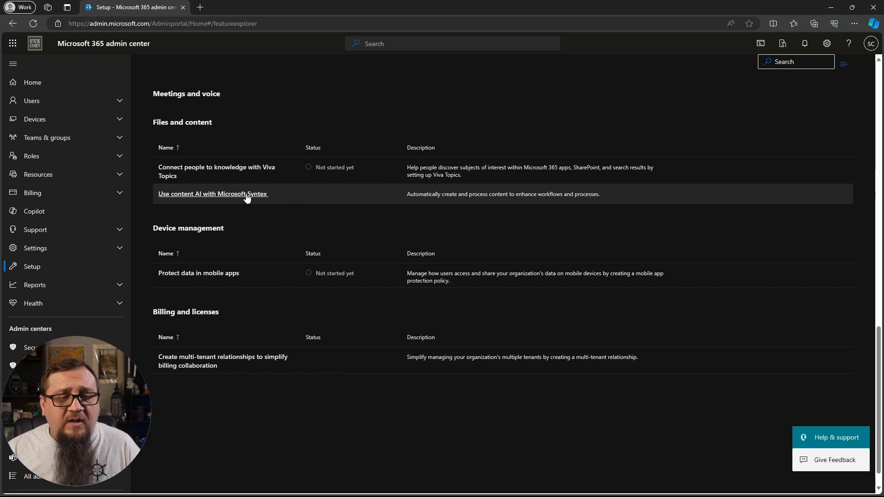
pyautogui.scroll(1, 202, 203)
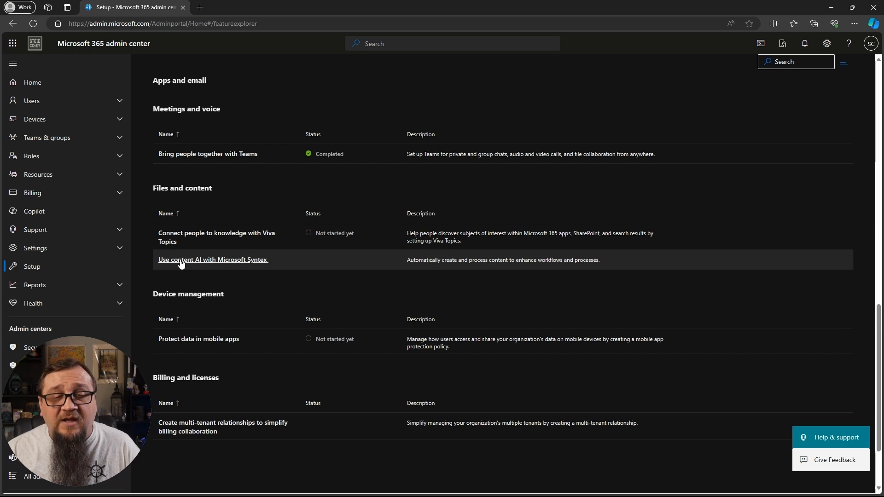
pyautogui.click(221, 260)
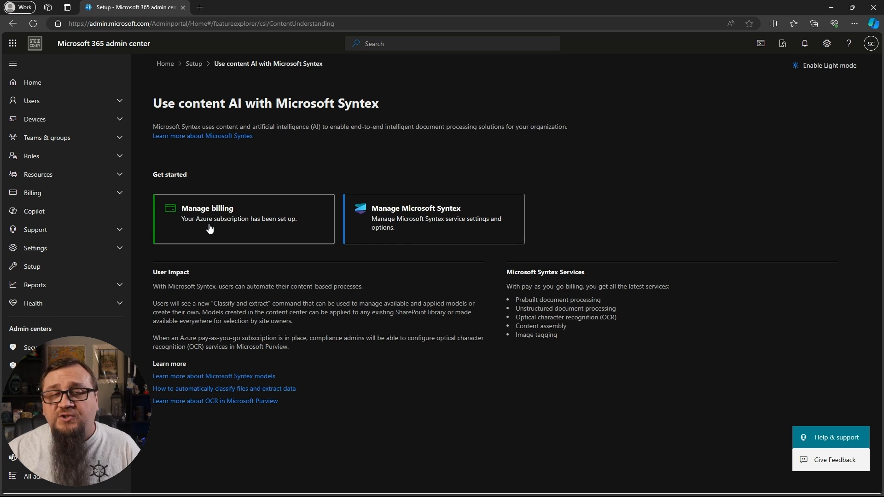
pyautogui.click(209, 228)
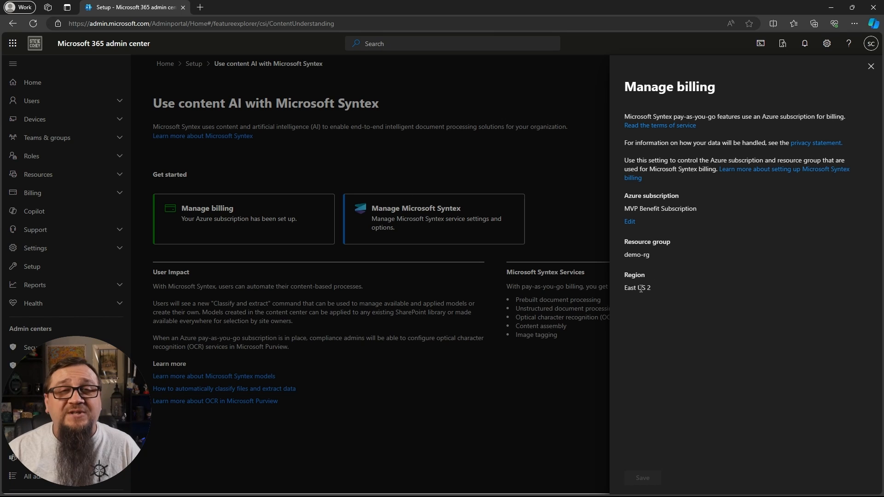
pyautogui.click(871, 66)
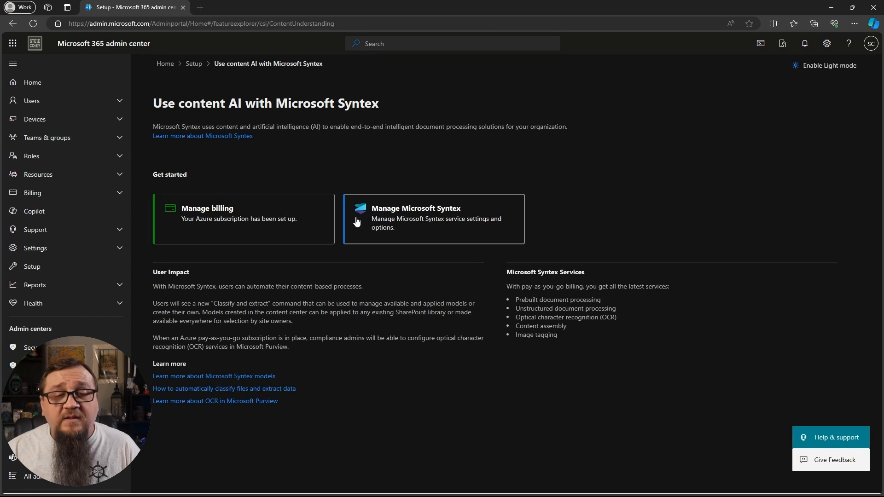
# - Turn on the Backup service in the Microsoft Syntex service settings
pyautogui.click(409, 223)
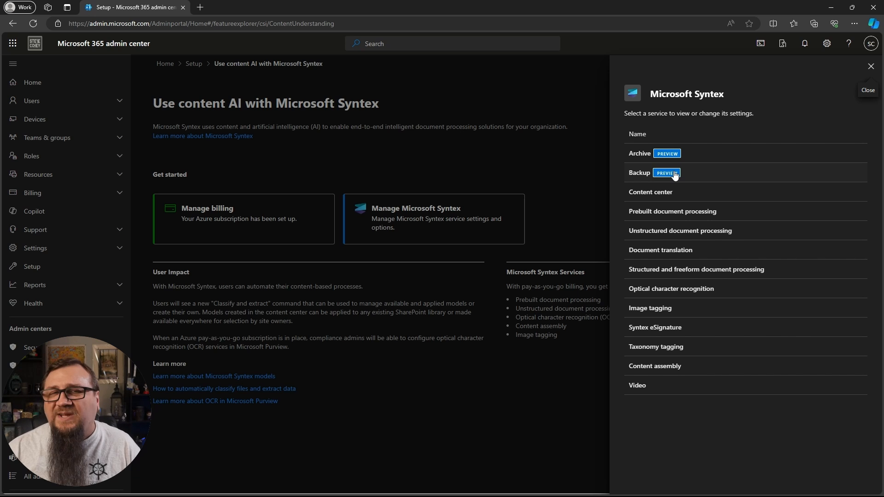
pyautogui.click(640, 174)
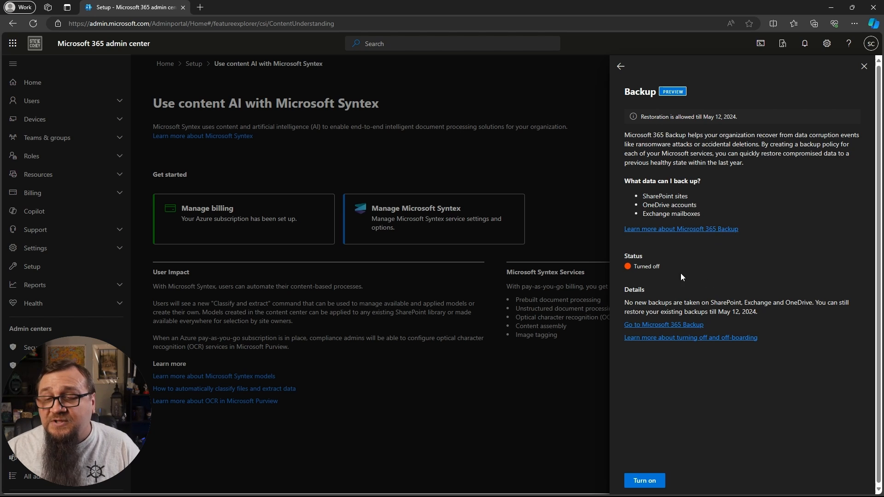
pyautogui.click(653, 482)
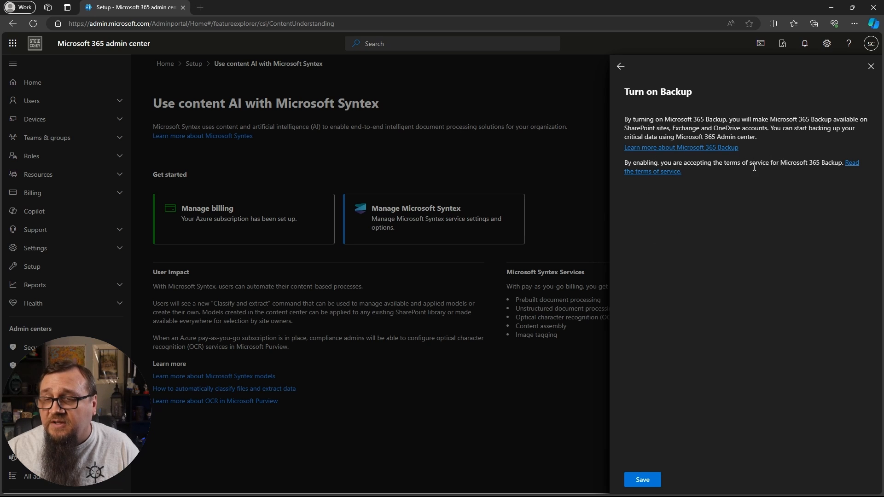
pyautogui.click(641, 481)
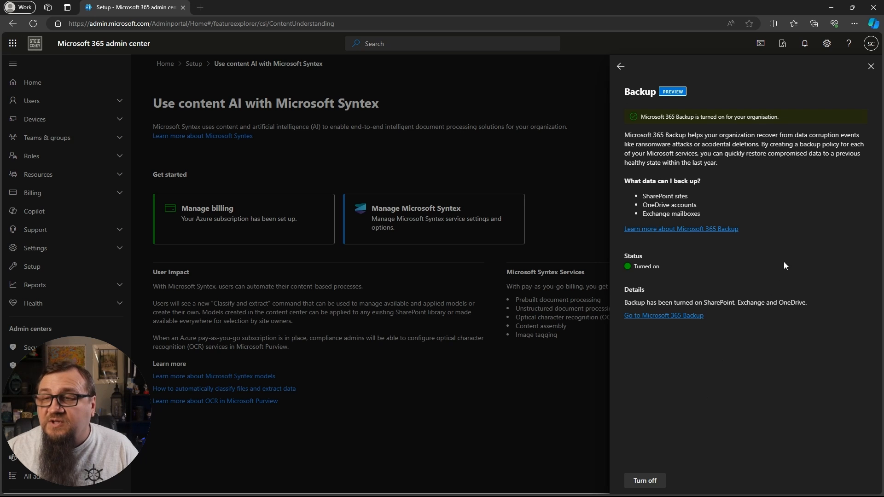
pyautogui.click(871, 66)
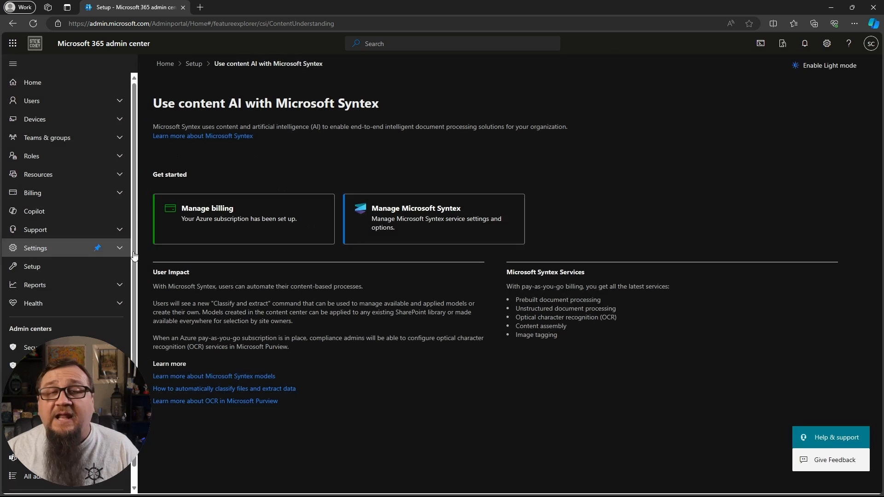
# - Open the Microsoft 365 Backup settings and look over the backup policies and restoration tasks
pyautogui.click(121, 250)
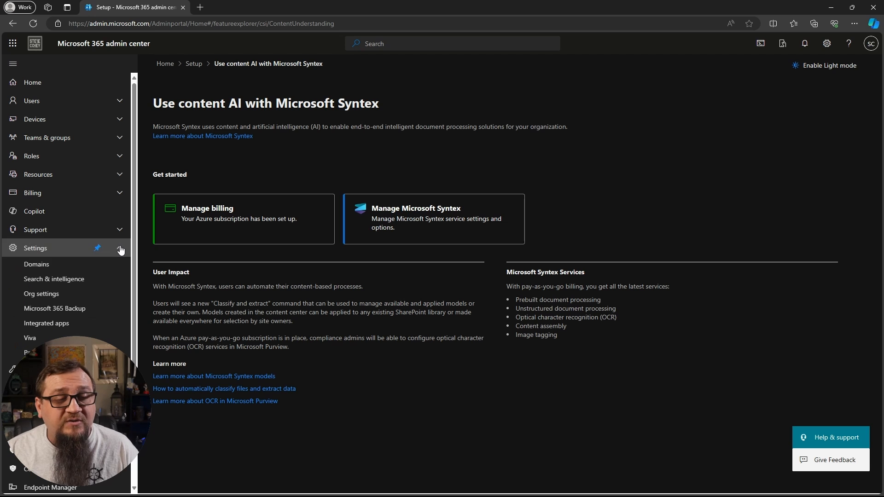
pyautogui.click(66, 309)
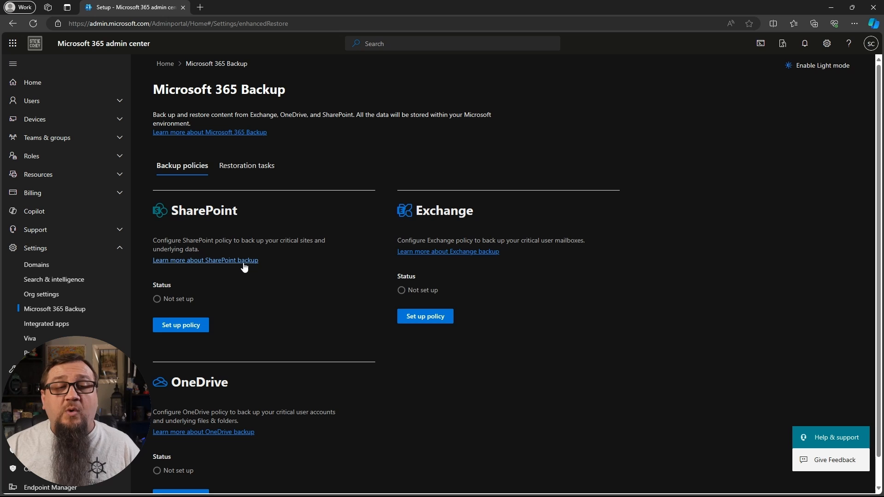
pyautogui.scroll(-1, 298, 277)
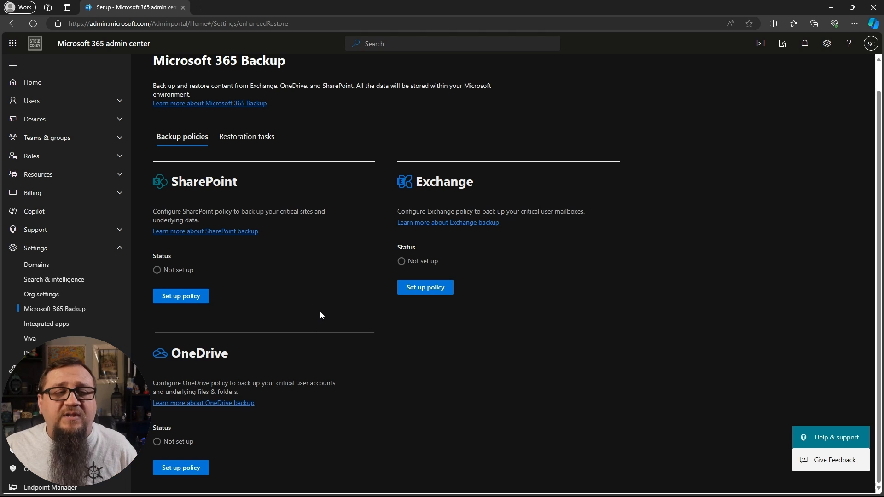
pyautogui.click(244, 137)
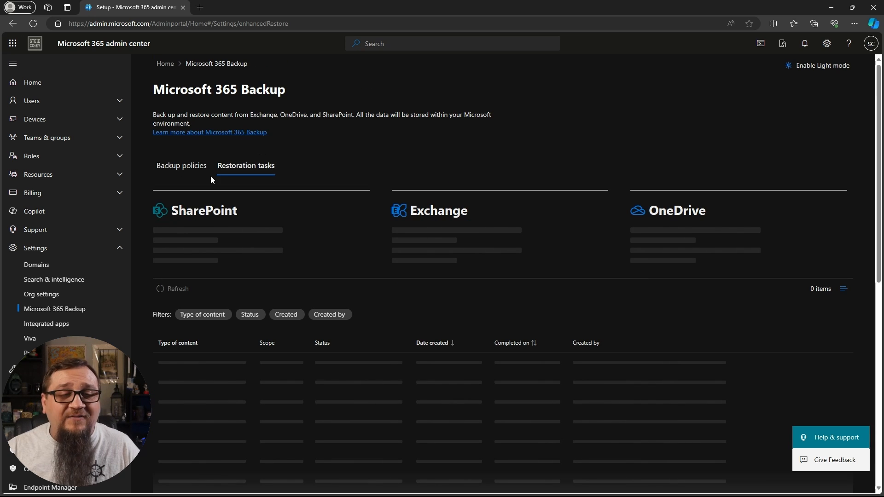
pyautogui.click(186, 160)
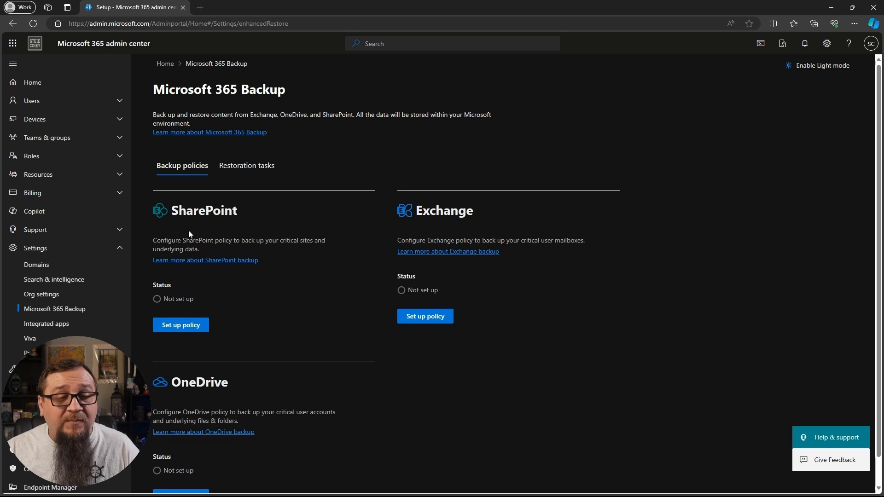
# - Start a SharePoint backup policy, read its overview of frequency and retention, and proceed to the scope
pyautogui.click(185, 327)
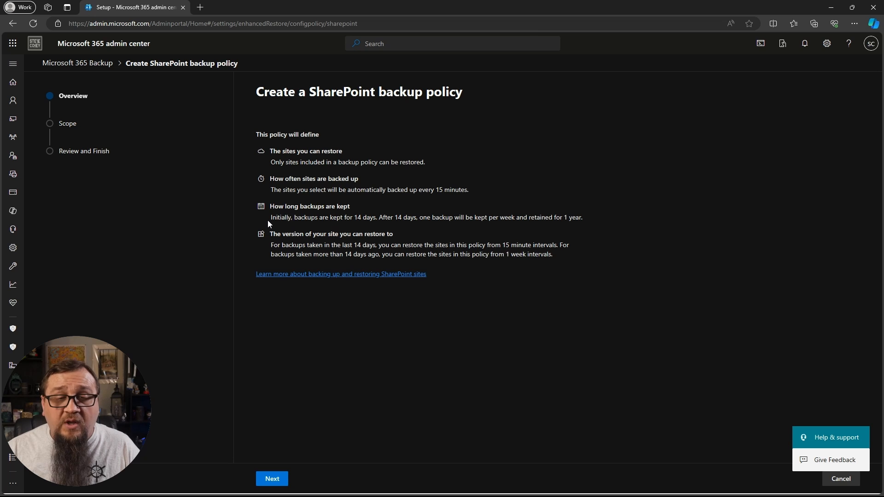
pyautogui.moveTo(271, 218); pyautogui.dragTo(348, 220)
pyautogui.click(375, 218)
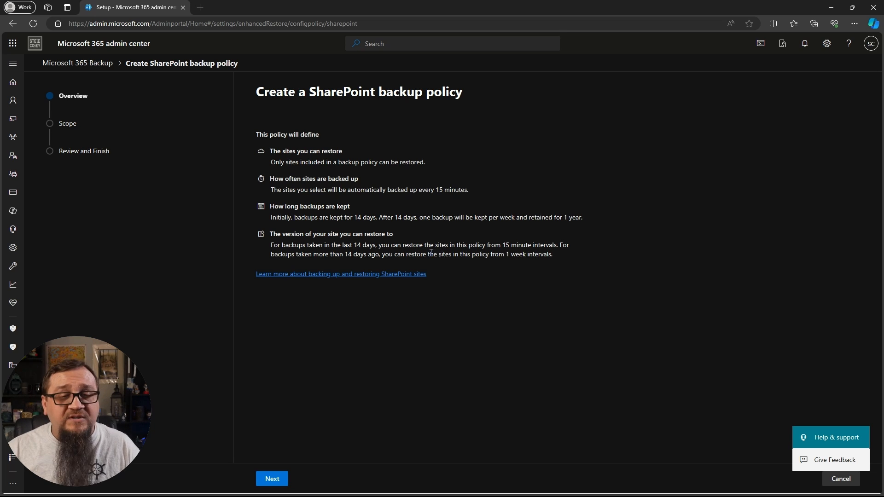
pyautogui.click(272, 478)
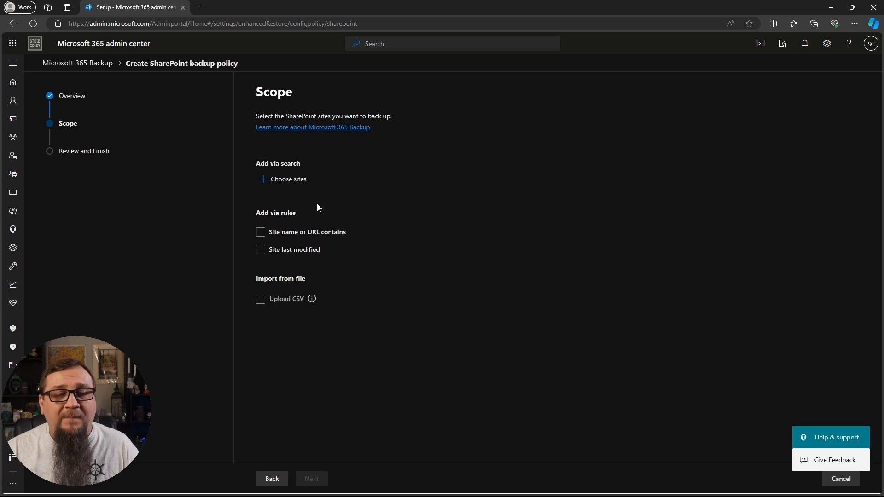
# - View the list of SharePoint sites available for the policy and close it without adding any
pyautogui.click(278, 182)
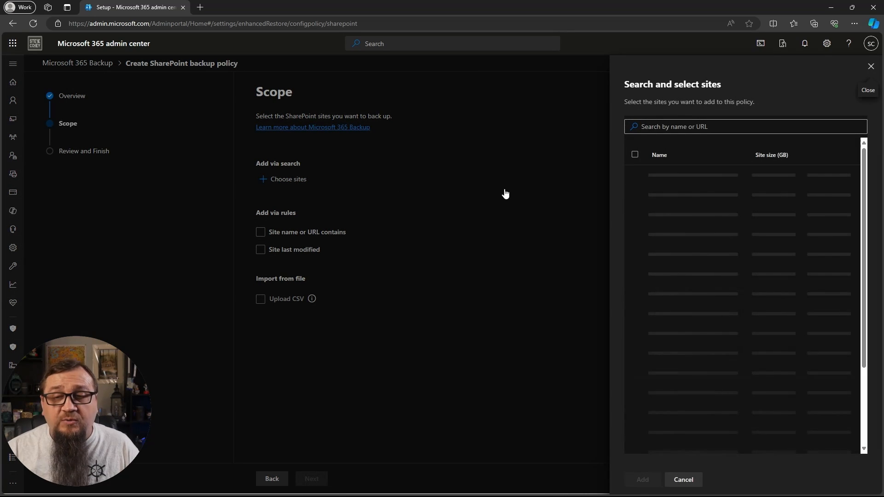
pyautogui.click(687, 128)
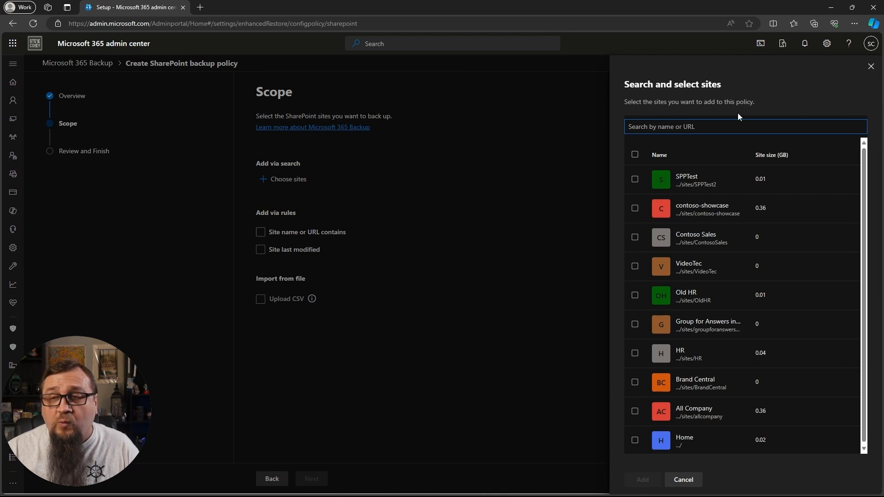
pyautogui.click(871, 66)
pyautogui.click(371, 245)
pyautogui.click(371, 244)
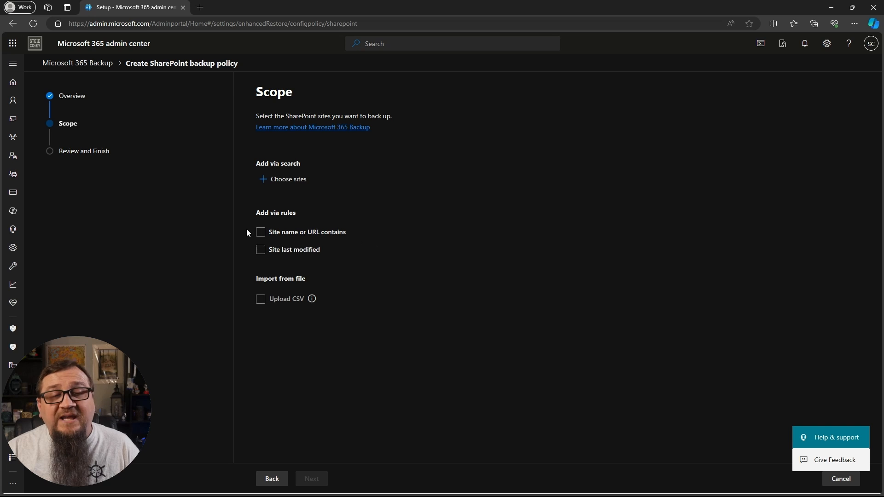
# - Examine the site name, last-modified and CSV upload options for the policy's scope, leaving them all unselected
pyautogui.click(261, 233)
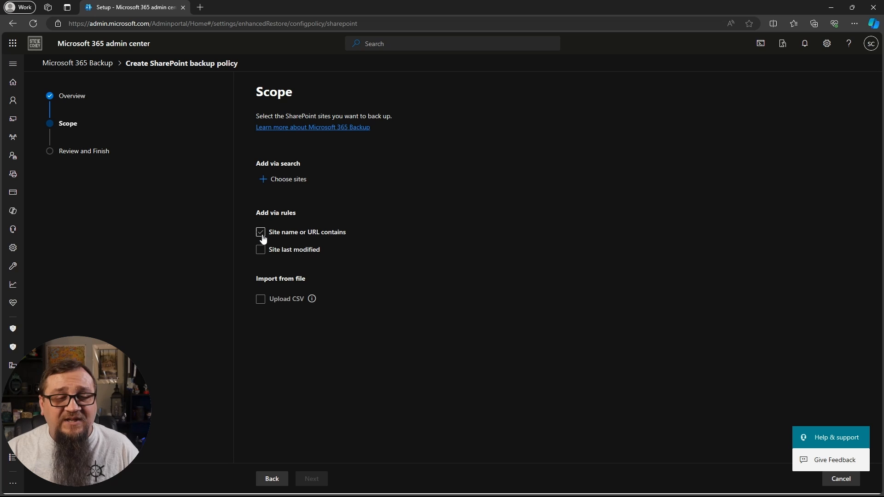
pyautogui.click(261, 233)
pyautogui.click(260, 250)
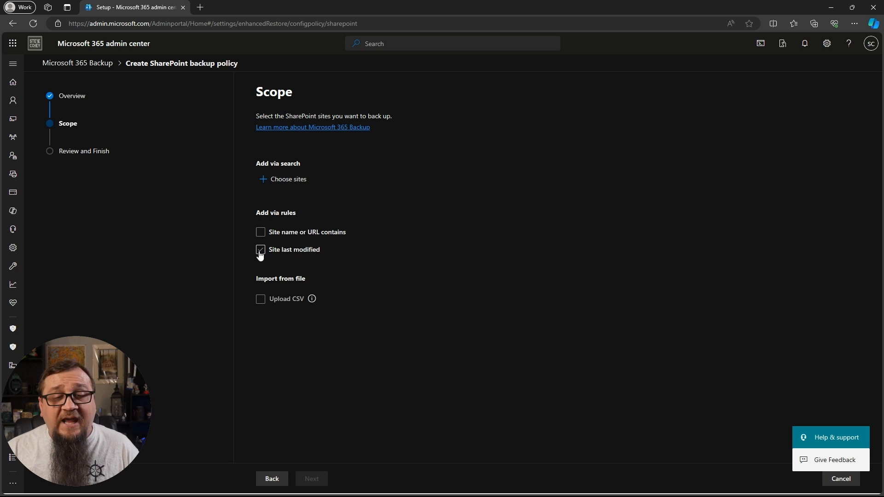
pyautogui.click(260, 251)
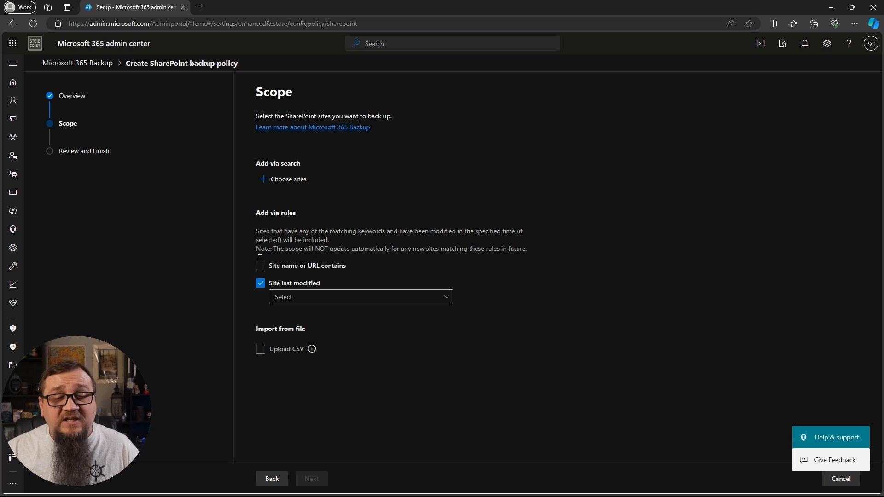
pyautogui.click(349, 297)
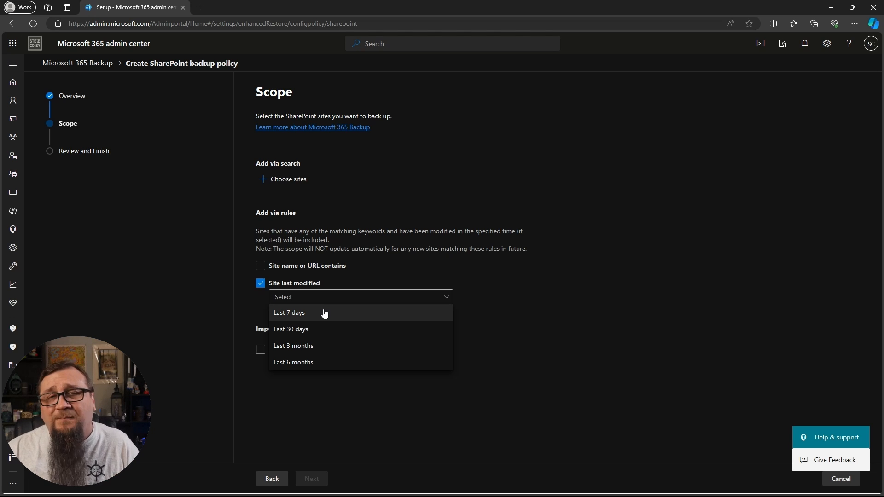
pyautogui.click(299, 284)
pyautogui.click(272, 302)
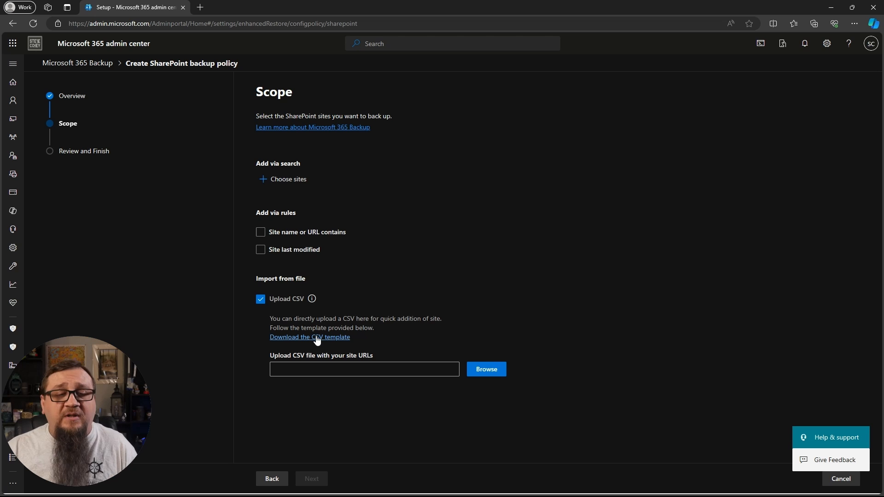
pyautogui.click(294, 301)
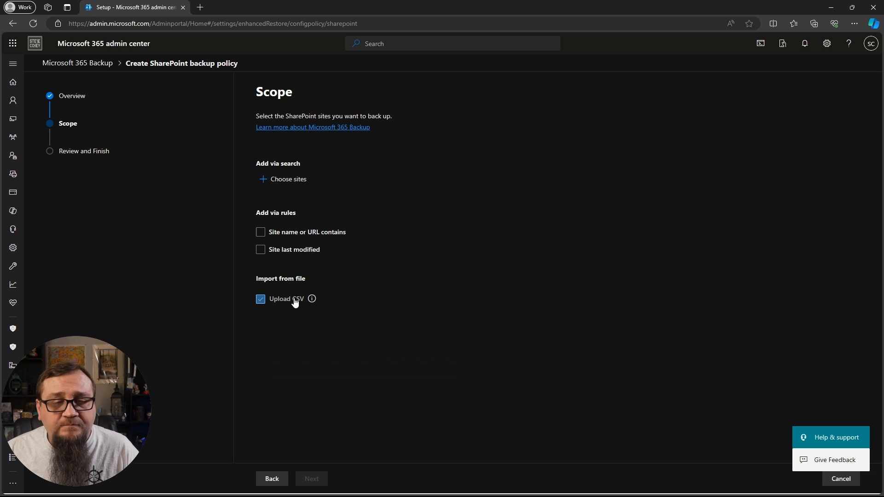
# - Add the HR site to the scope and create the SharePoint backup policy
pyautogui.click(283, 181)
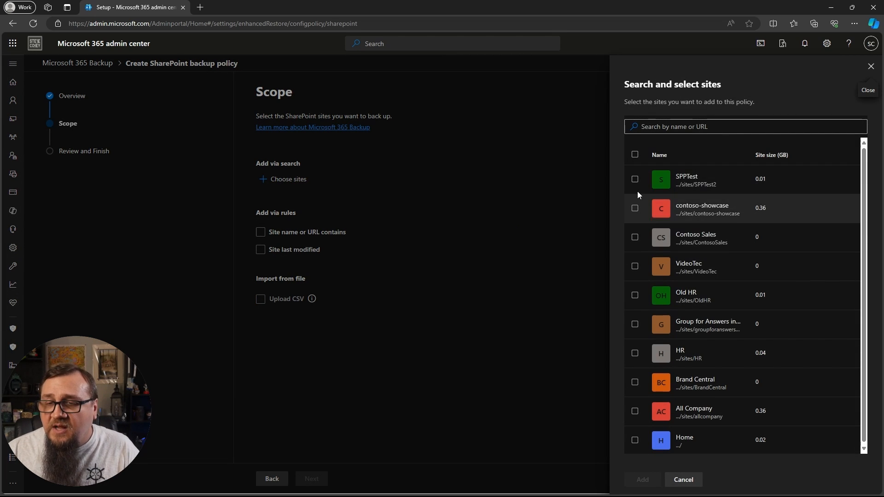
pyautogui.click(636, 354)
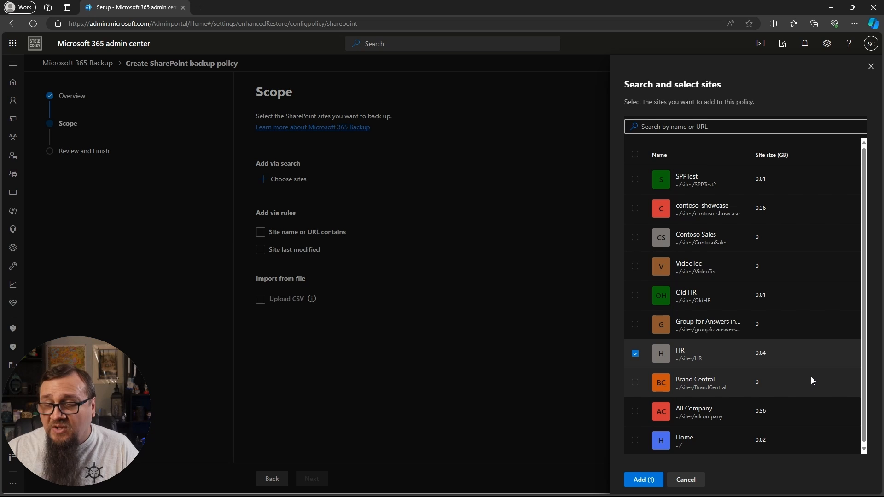
pyautogui.click(639, 479)
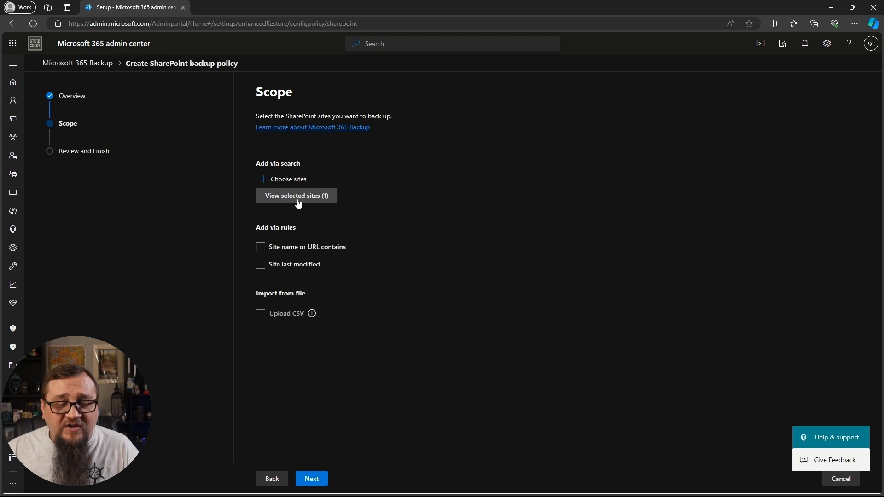
pyautogui.click(311, 480)
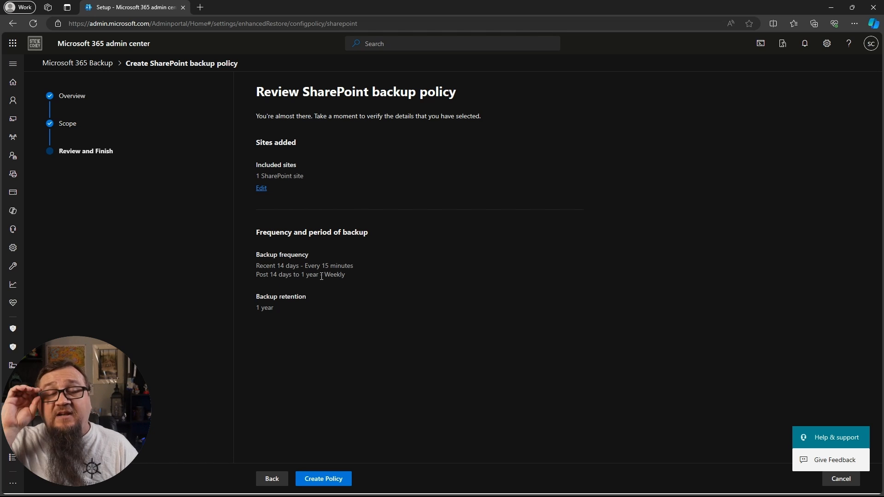
pyautogui.click(332, 478)
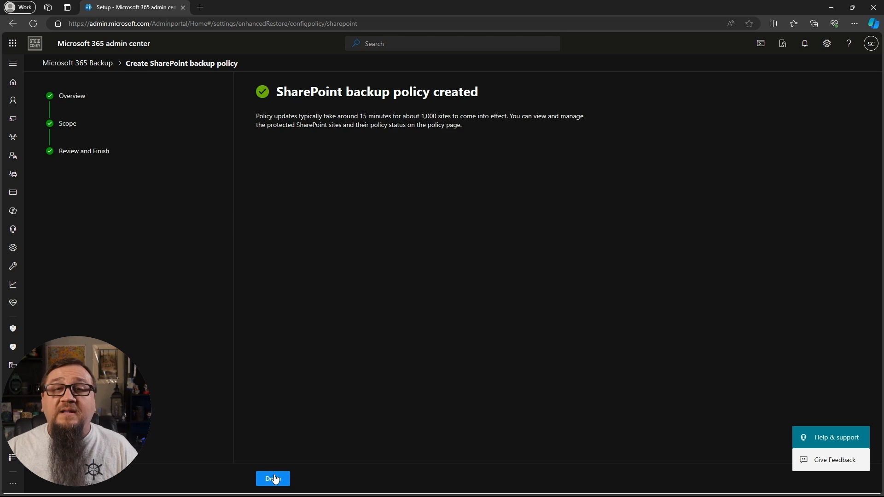
pyautogui.click(272, 478)
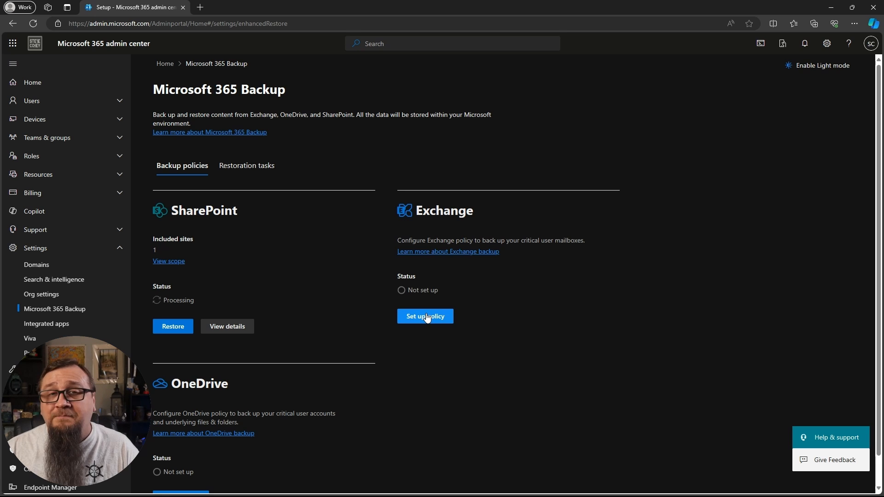
# - Start an Exchange backup policy, read its overview of backup frequency and retention, and proceed to the scope
pyautogui.click(427, 317)
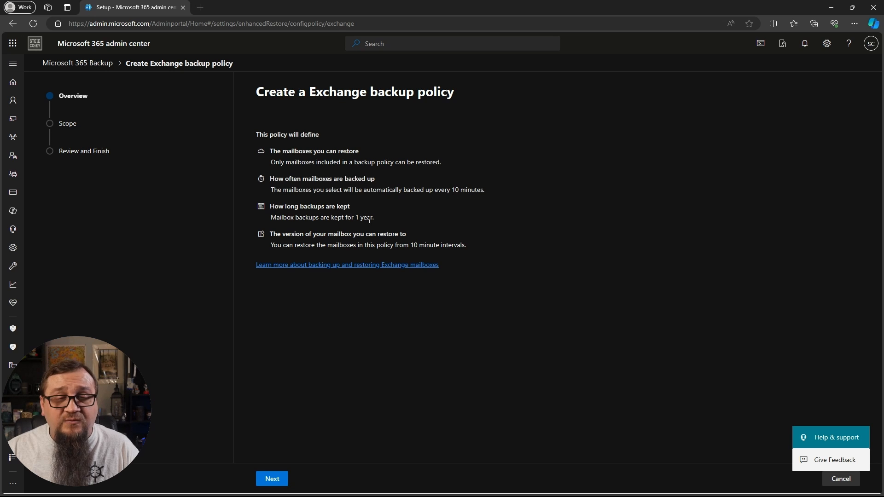
pyautogui.click(272, 479)
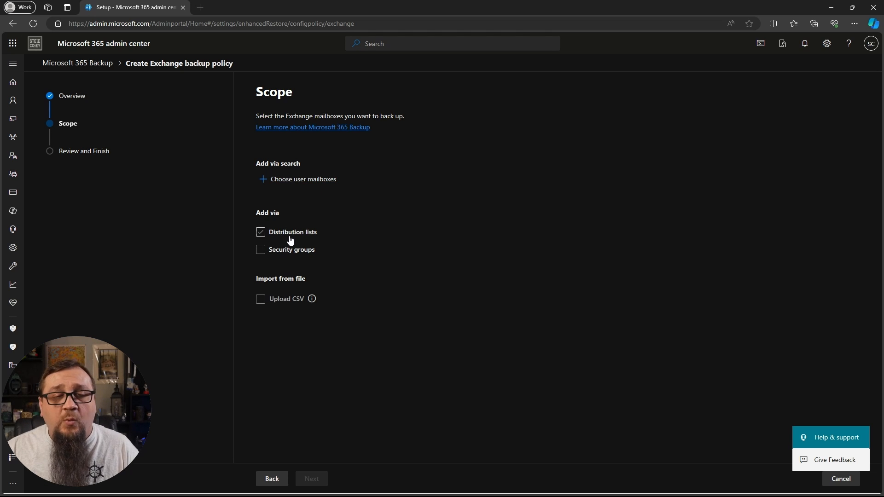
# - Examine the distribution list, security group and CSV upload options for the Exchange scope, leaving them all unselected
pyautogui.click(260, 232)
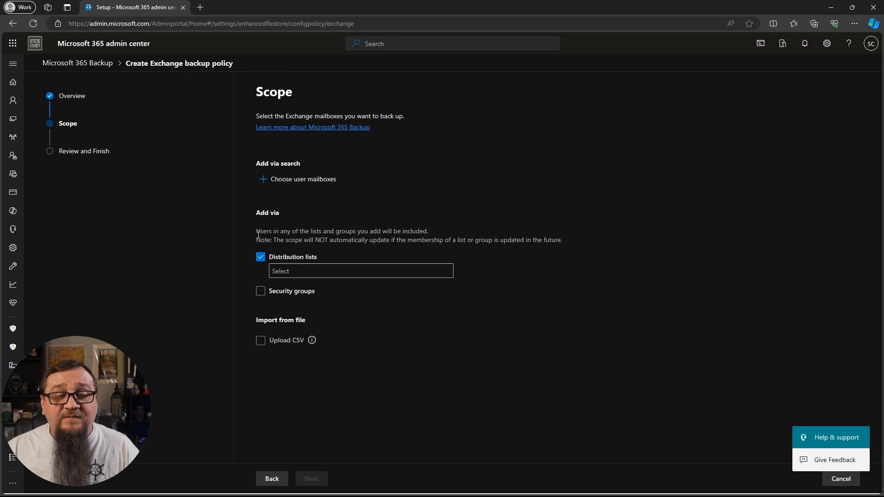
pyautogui.click(260, 257)
pyautogui.click(261, 250)
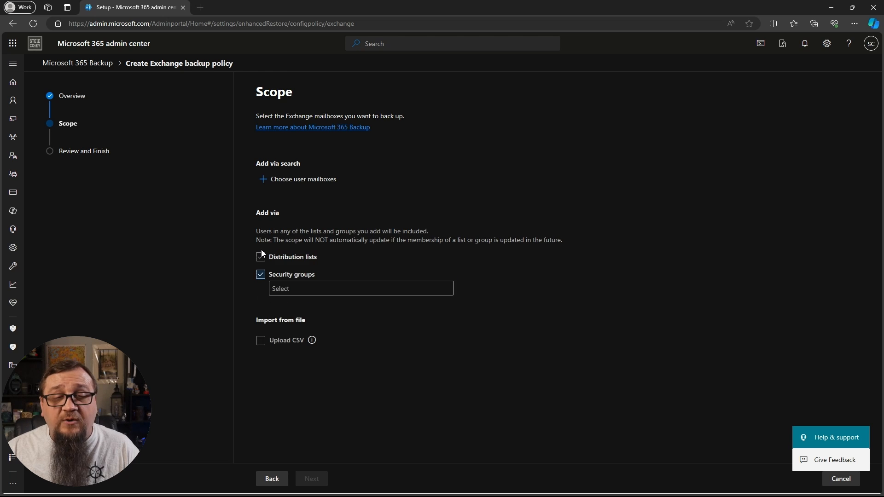
pyautogui.click(261, 275)
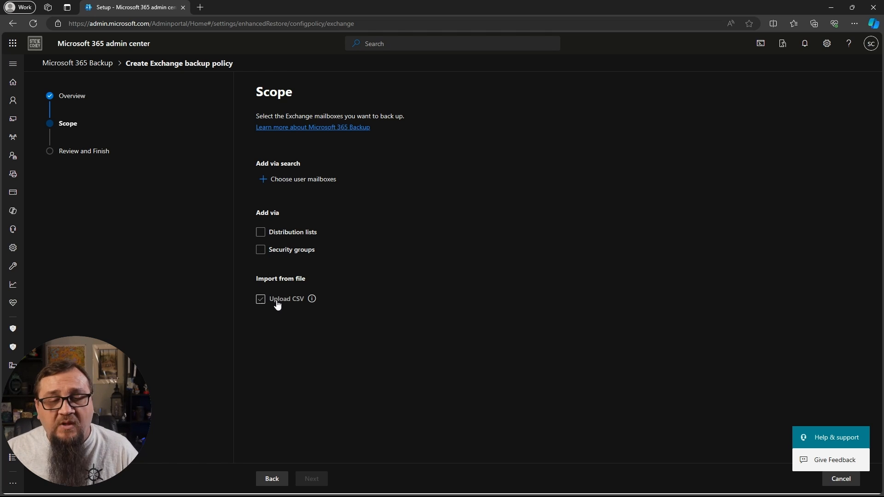
pyautogui.click(260, 300)
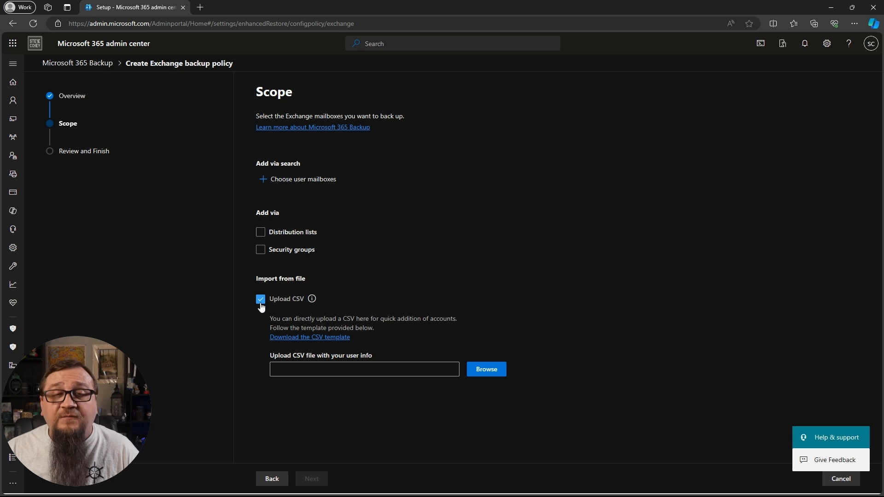
pyautogui.click(261, 302)
# - Add the second listed user mailbox to the scope, create the Exchange backup policy and finish the wizard
pyautogui.click(286, 180)
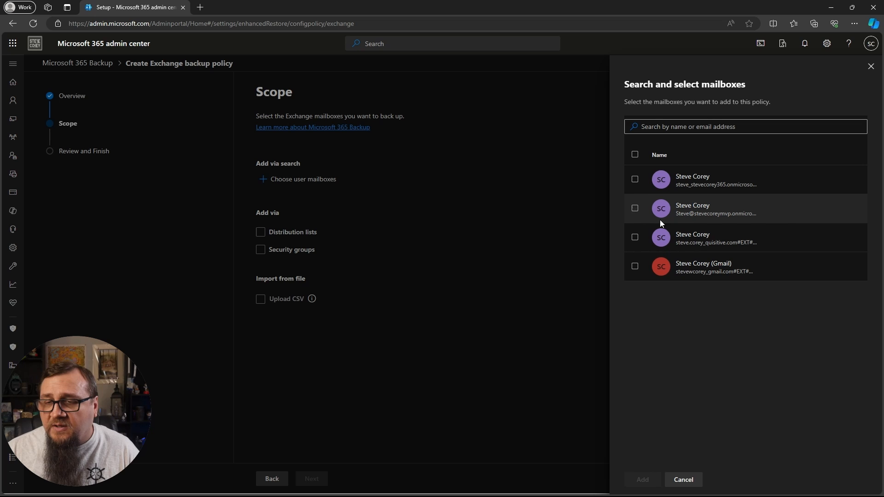
pyautogui.click(635, 209)
pyautogui.click(637, 479)
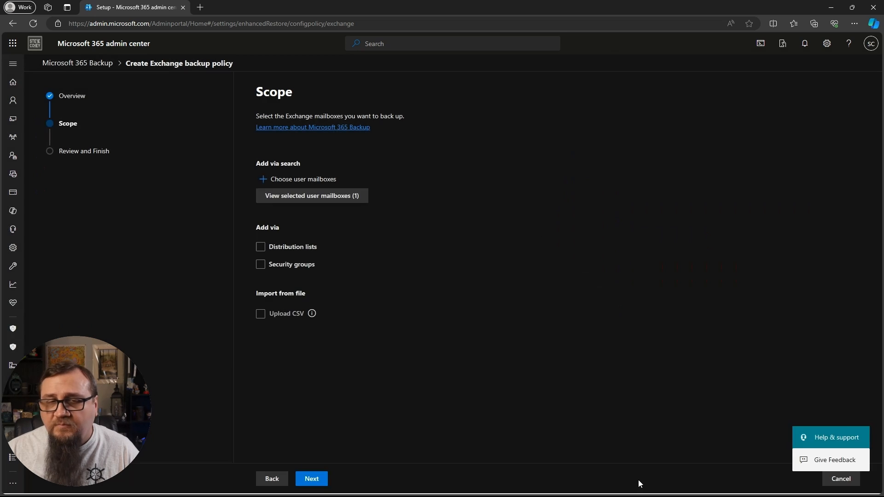
pyautogui.click(319, 481)
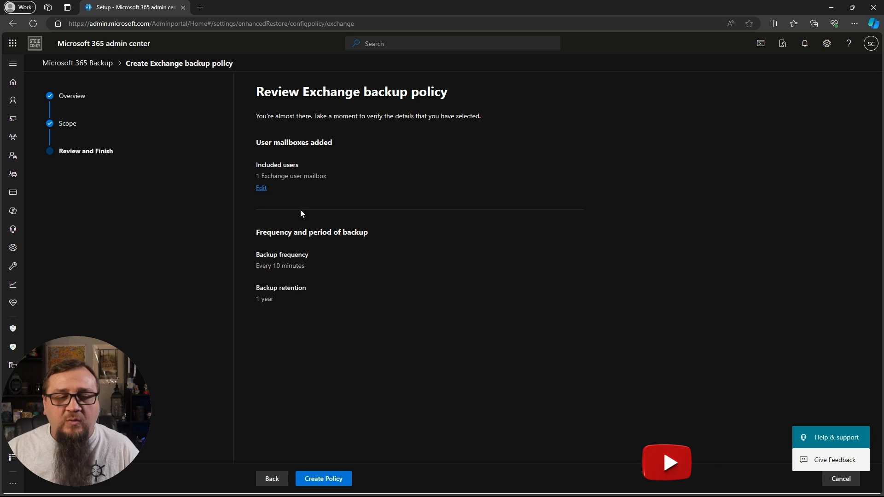
pyautogui.click(323, 480)
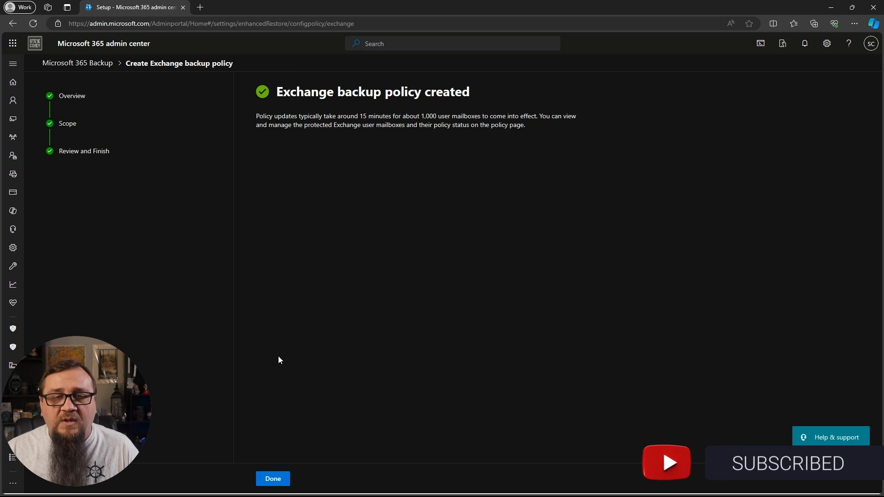
pyautogui.click(272, 479)
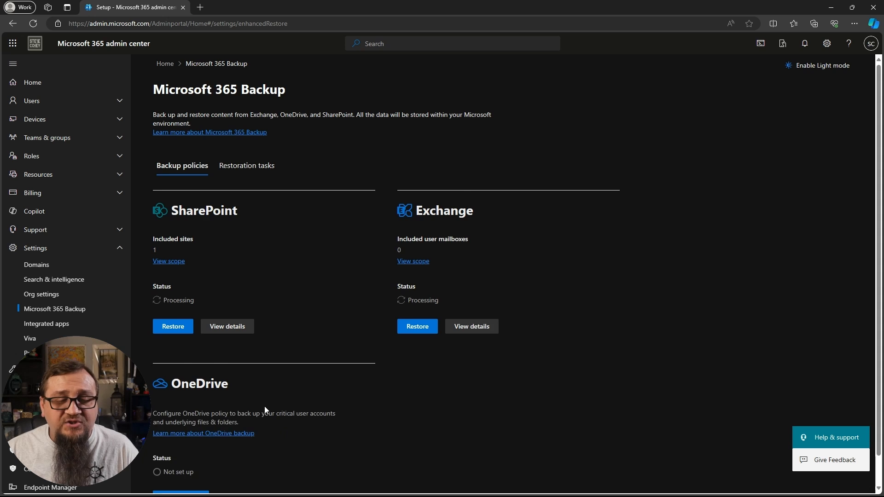
# - View the scope options of a new OneDrive backup policy and exit the wizard without creating it
pyautogui.scroll(-1, 264, 406)
pyautogui.click(203, 464)
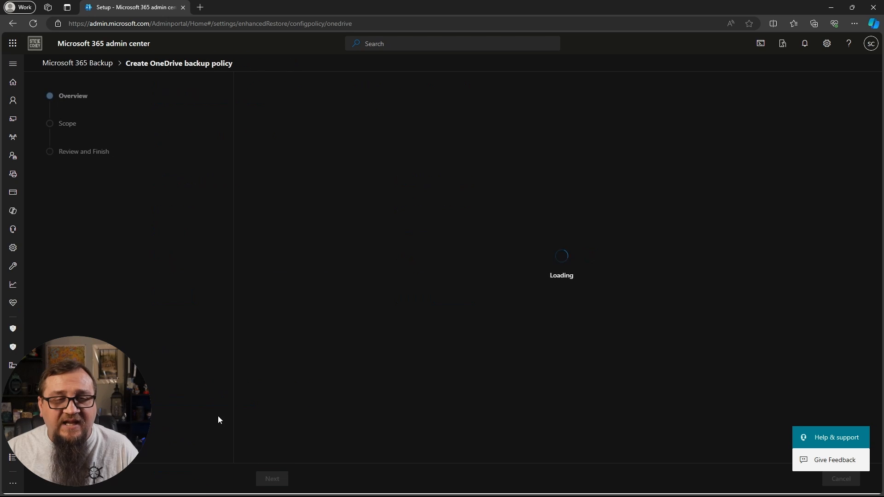
pyautogui.click(271, 479)
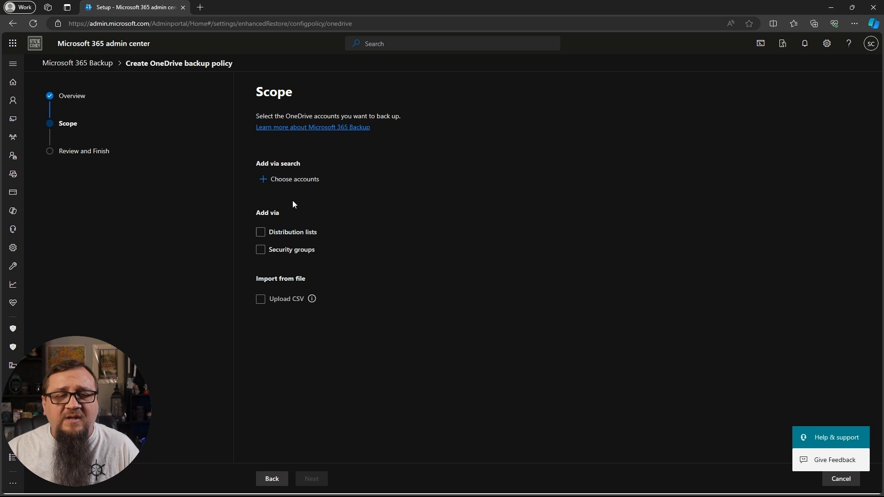
pyautogui.click(284, 300)
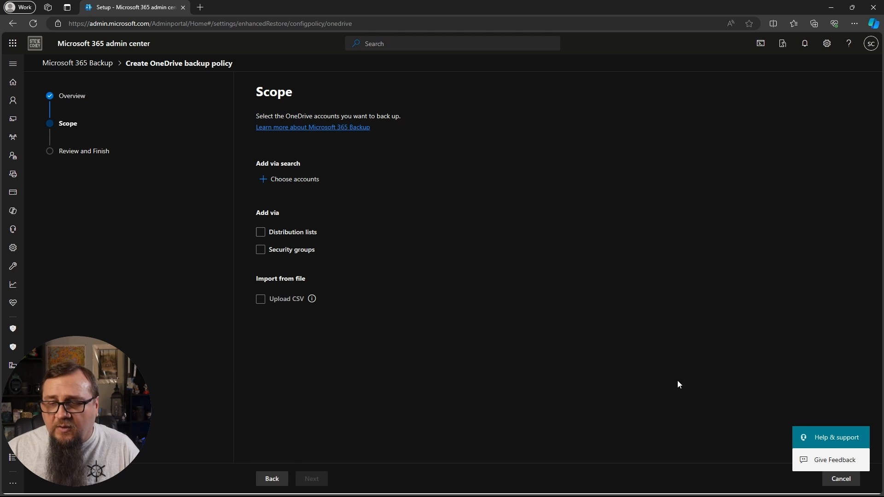
pyautogui.click(846, 484)
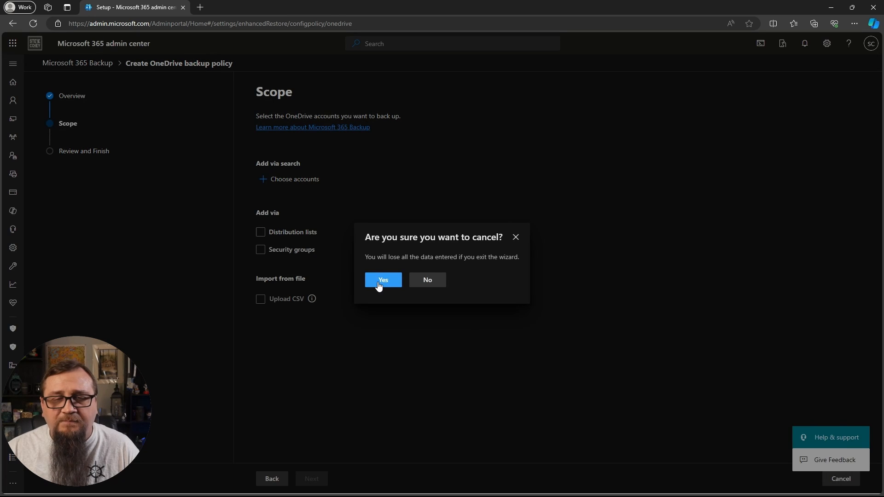
pyautogui.click(379, 284)
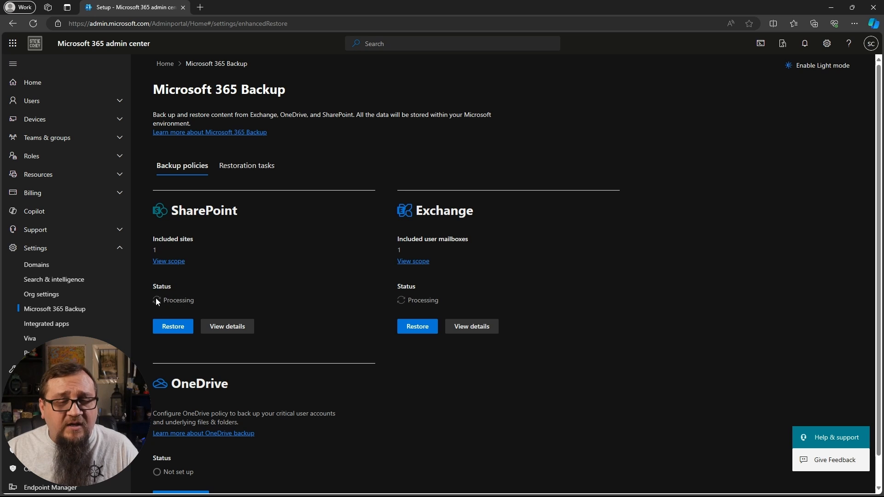
# - View the SharePoint backup policy's details, including its backup frequency and period, and close them
pyautogui.click(240, 328)
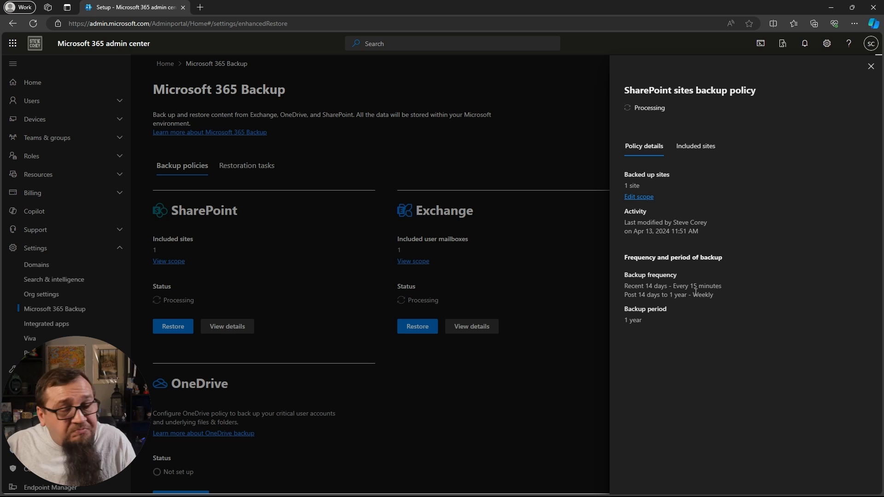
pyautogui.click(515, 184)
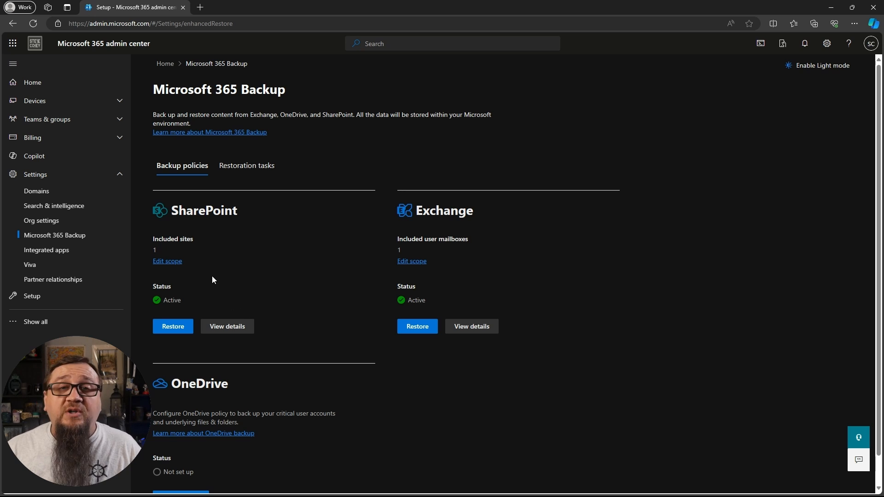
# - Start a restore from the SharePoint policy with SharePoint site content as the type of content
pyautogui.click(172, 332)
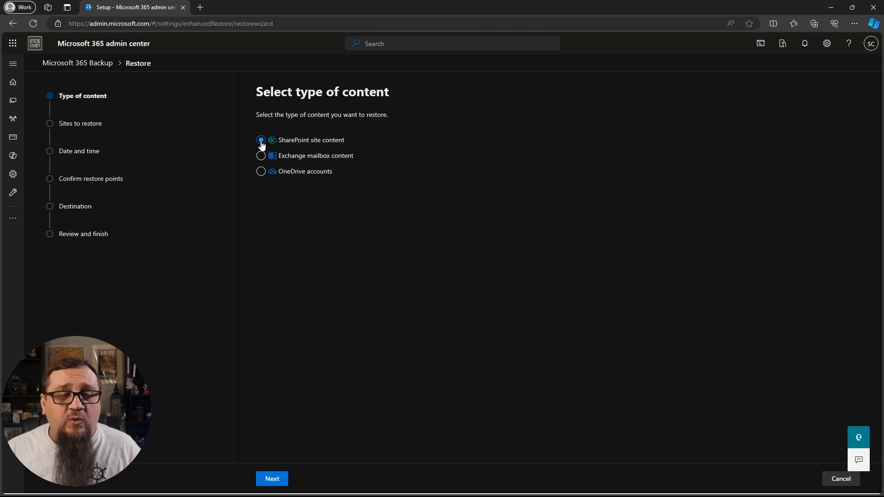
pyautogui.click(272, 157)
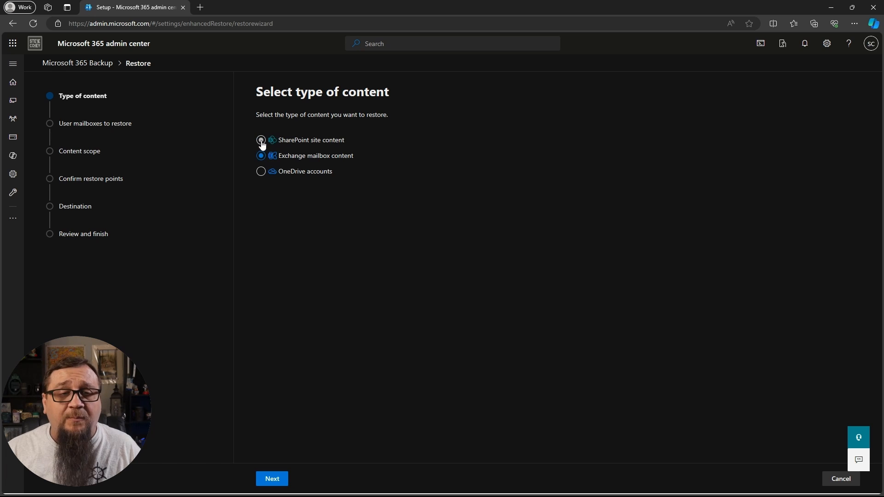
pyautogui.click(261, 141)
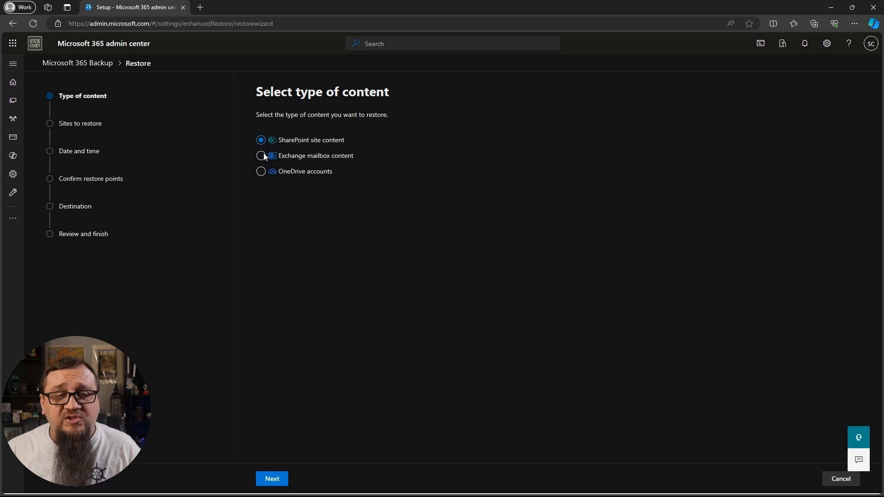
pyautogui.click(272, 479)
# - Add the HR site to the sites to restore and proceed to the date and time
pyautogui.click(285, 145)
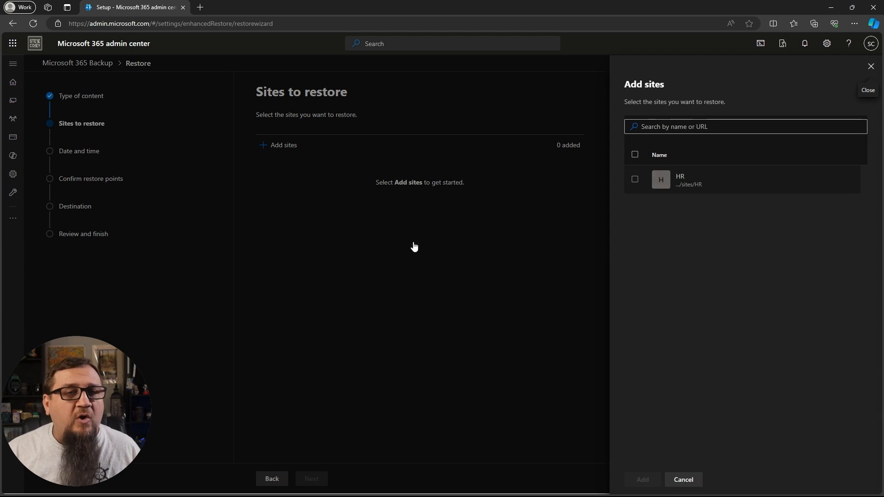
pyautogui.click(635, 181)
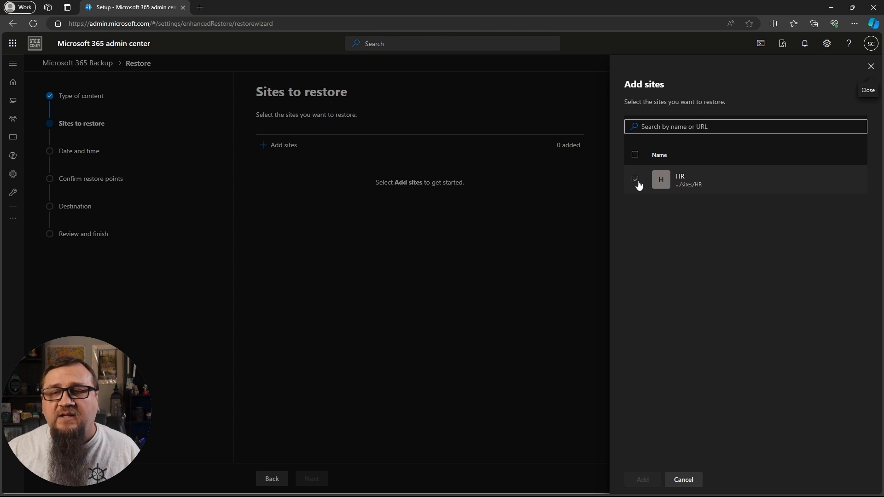
pyautogui.click(639, 184)
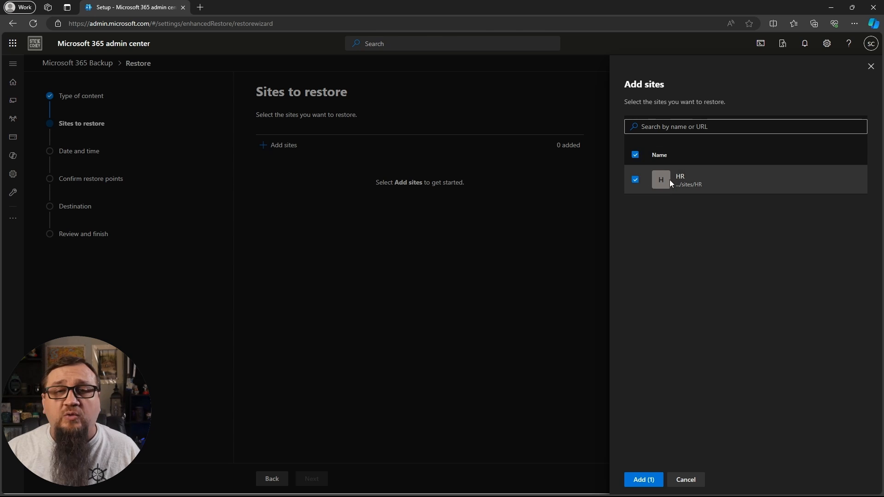
pyautogui.click(645, 480)
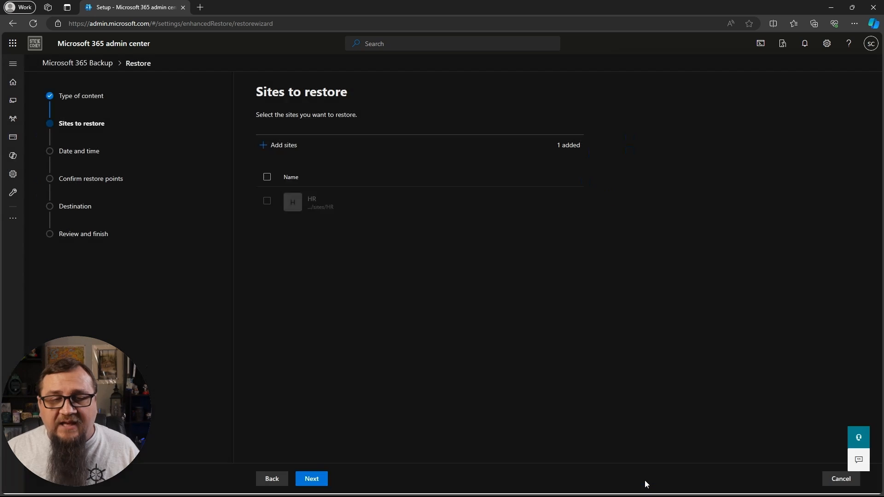
pyautogui.click(312, 479)
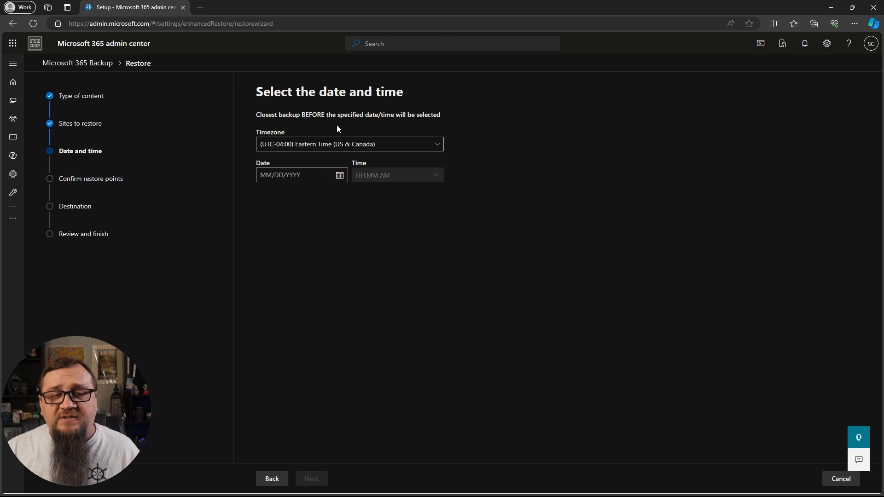
# - Set the restore date to 04/13/2024 and the time to 1:00 PM, and proceed to the restore points
pyautogui.click(341, 176)
pyautogui.click(346, 237)
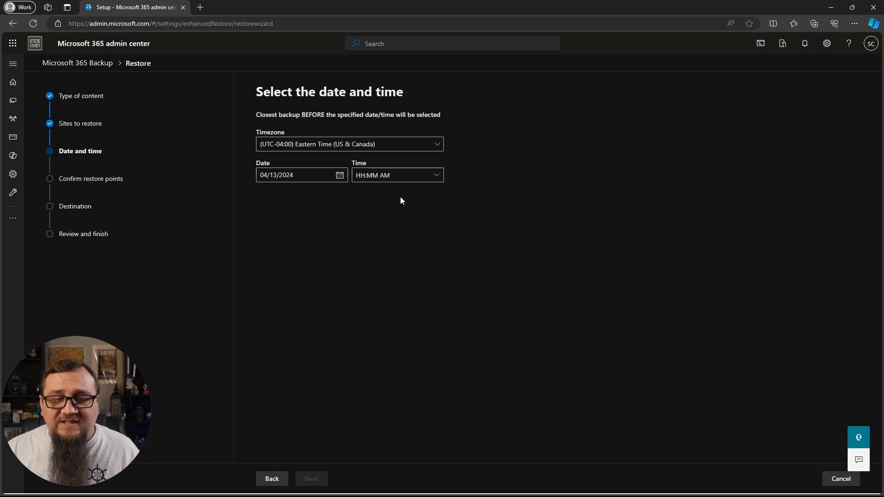
pyautogui.click(436, 175)
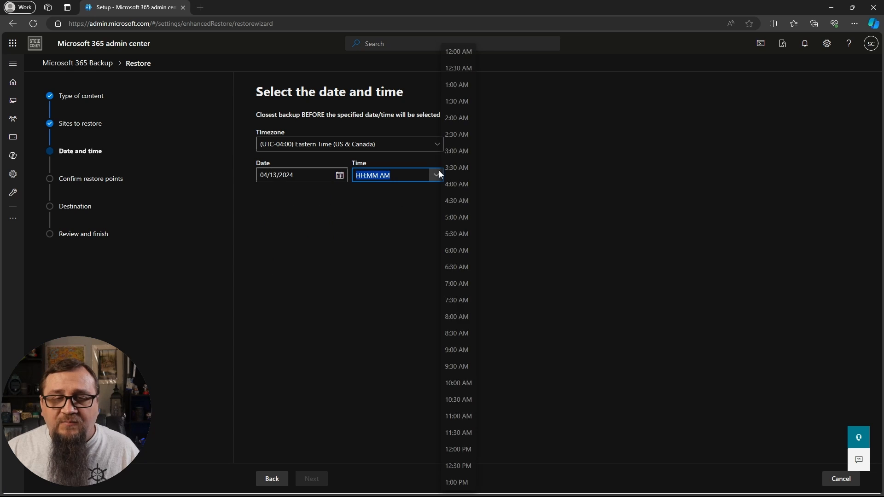
pyautogui.click(466, 482)
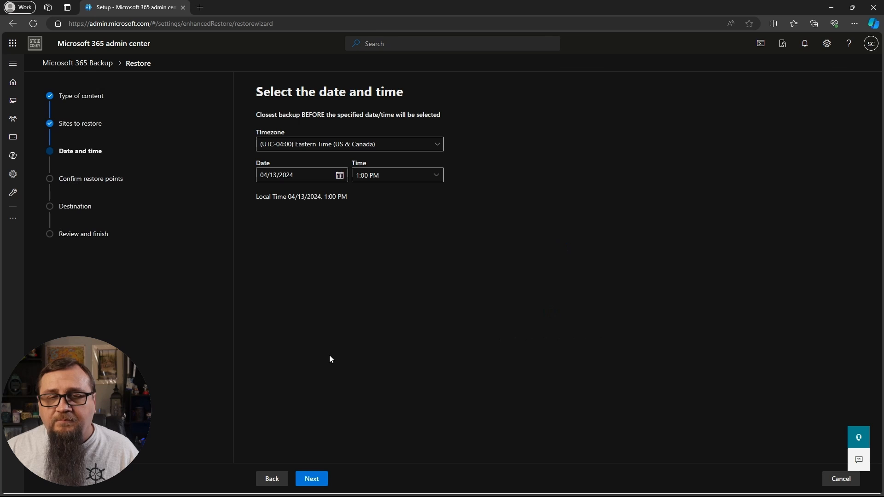
pyautogui.click(321, 479)
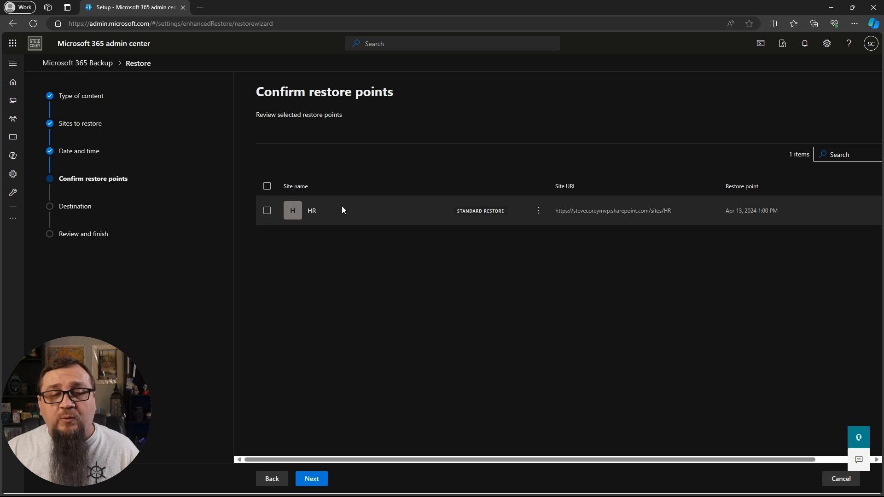
# - Change the HR site's restore point to the 12:10 PM Apr 13, 2024 backup and save it
pyautogui.click(267, 212)
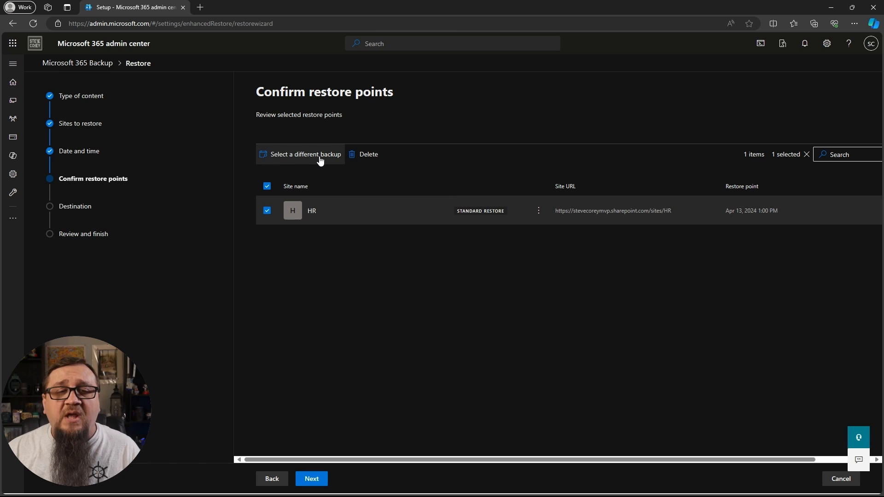
pyautogui.click(288, 159)
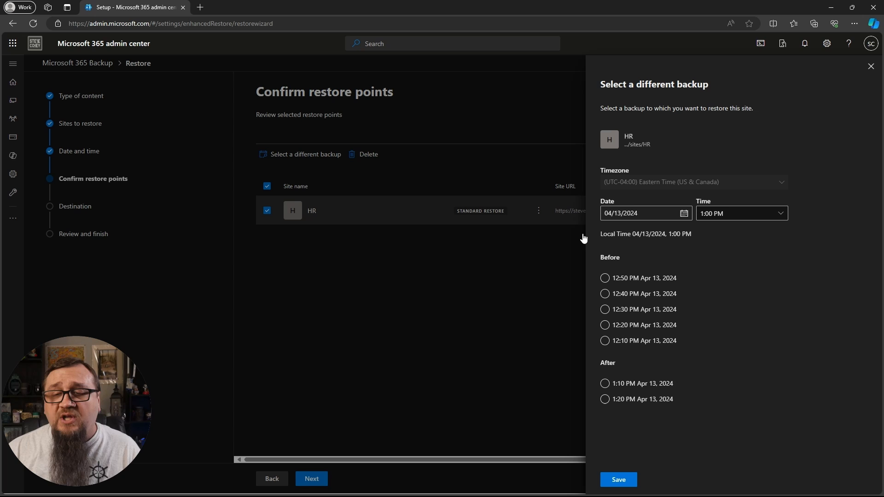
pyautogui.click(663, 277)
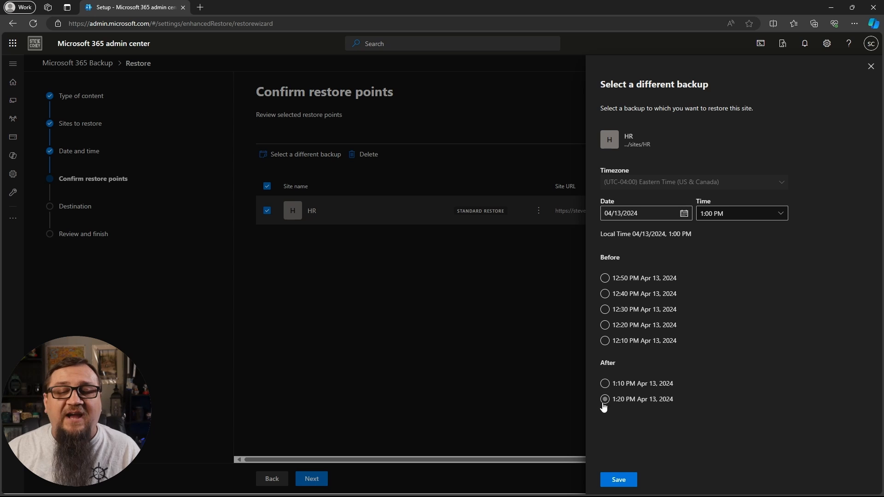
pyautogui.click(605, 310)
pyautogui.click(605, 341)
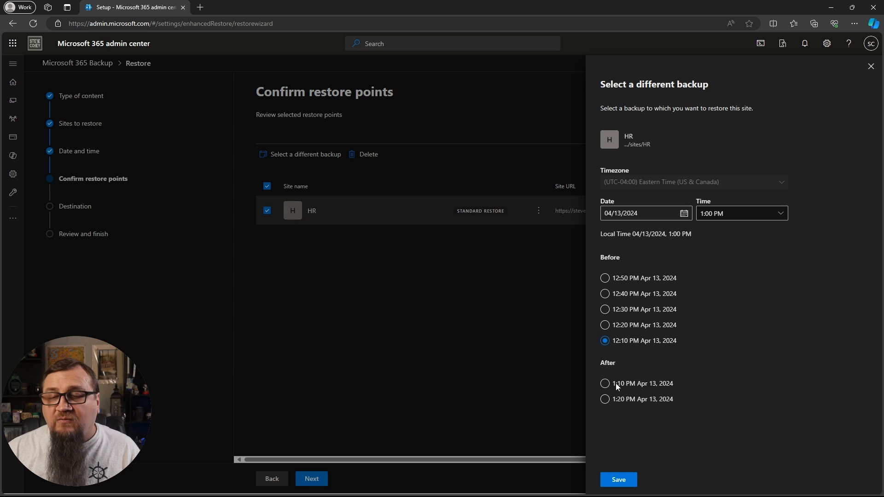
pyautogui.click(627, 489)
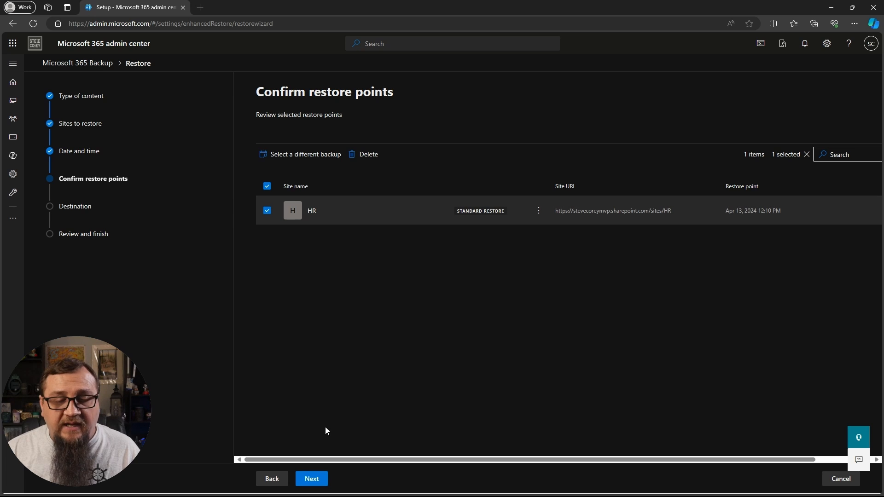
# - Set the HR site's restore destination to newly created sites, start the site restore, and finish the wizard
pyautogui.click(311, 479)
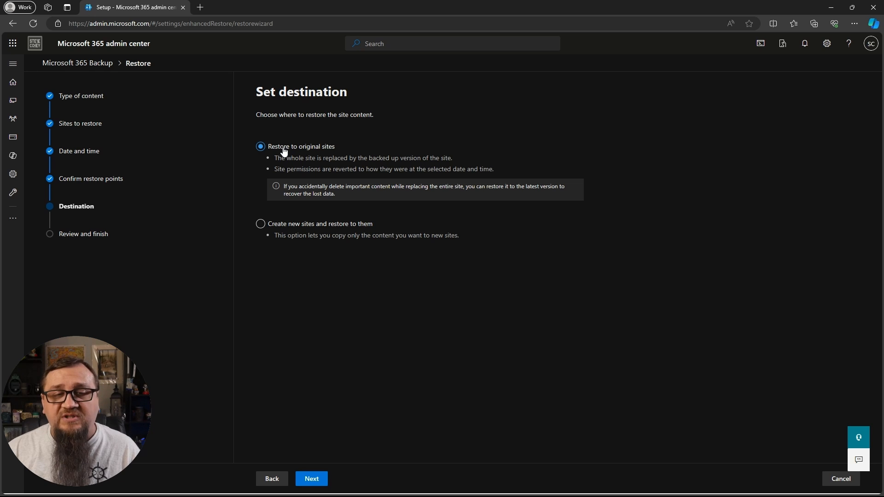
pyautogui.click(260, 226)
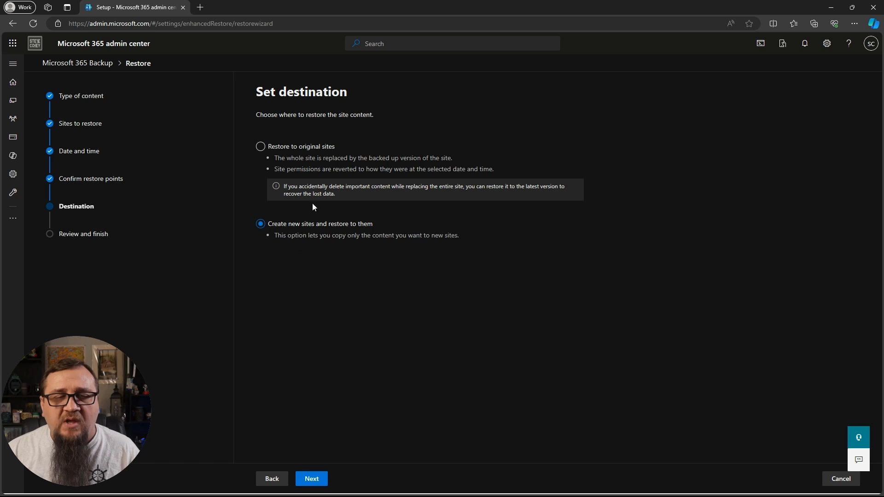
pyautogui.click(316, 483)
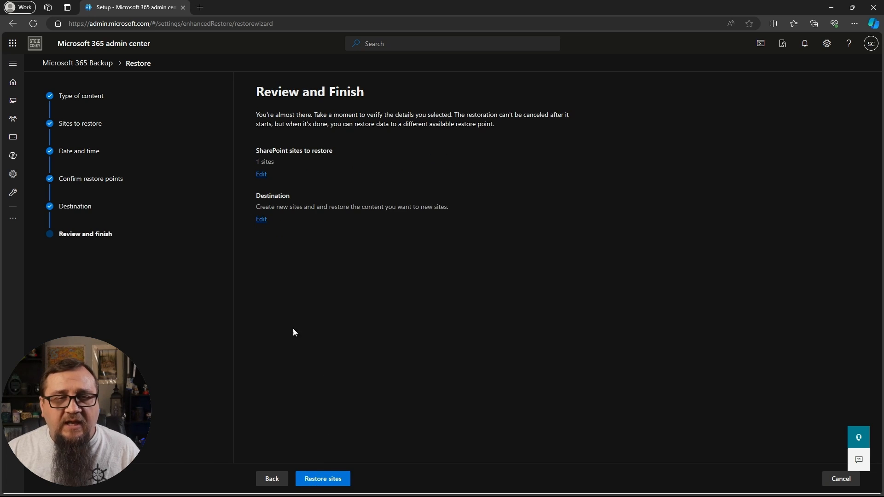
pyautogui.click(333, 477)
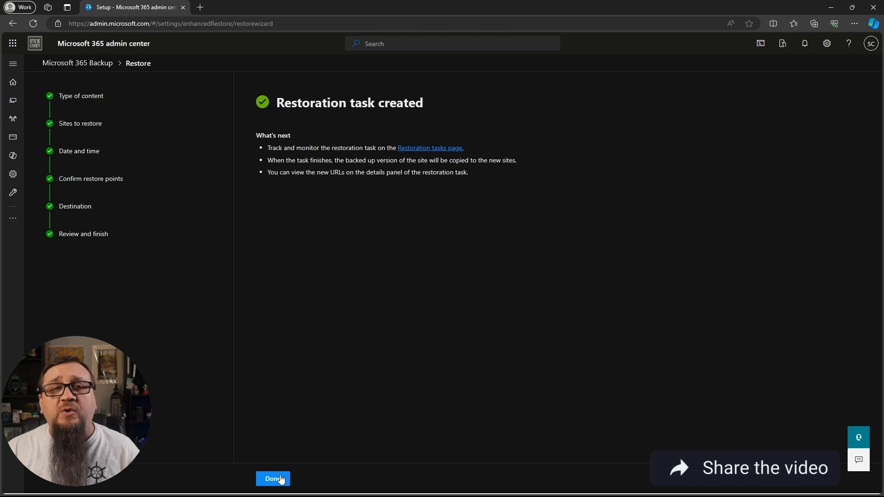
pyautogui.click(280, 479)
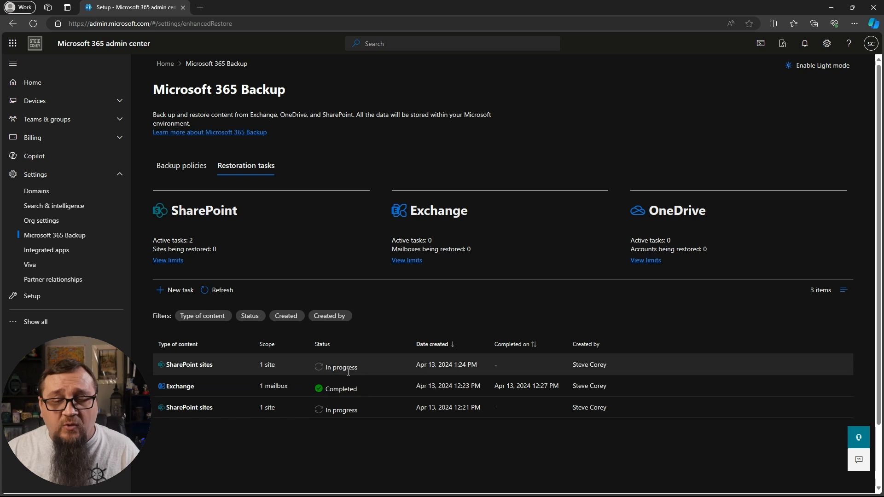
# - Start a restore from the Exchange backup policy with Exchange mailbox content as the type of content
pyautogui.click(165, 170)
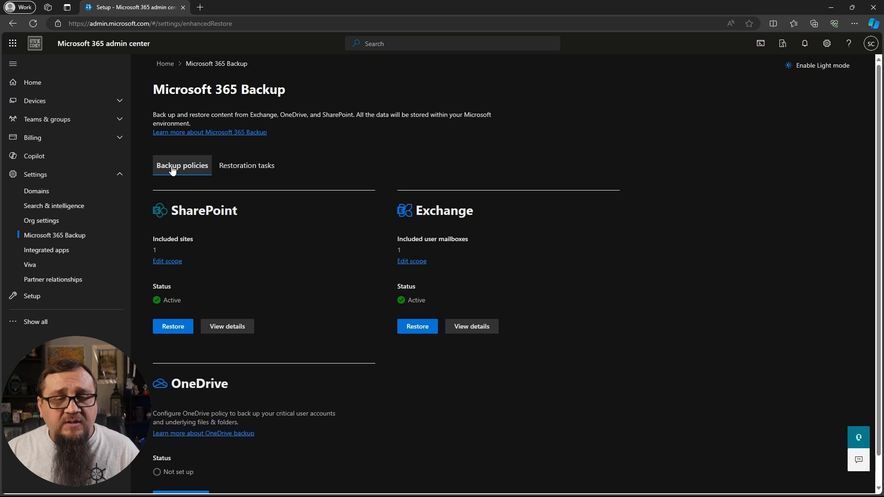
pyautogui.click(417, 327)
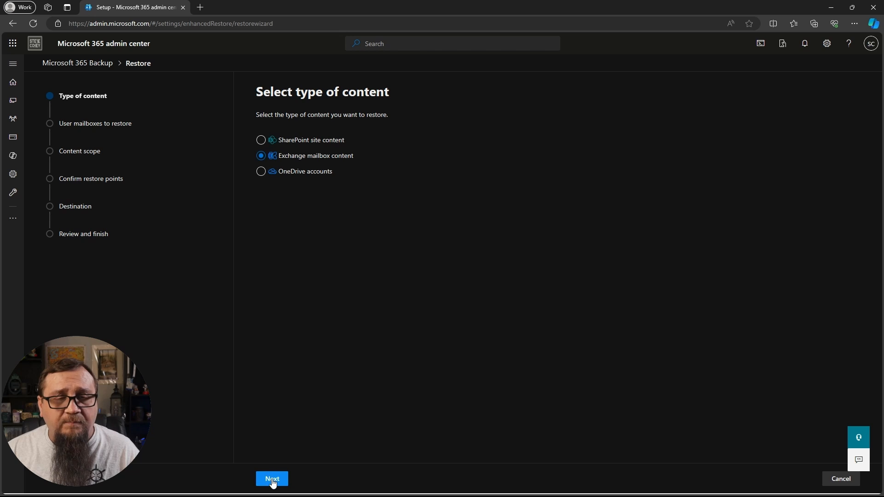
pyautogui.click(272, 480)
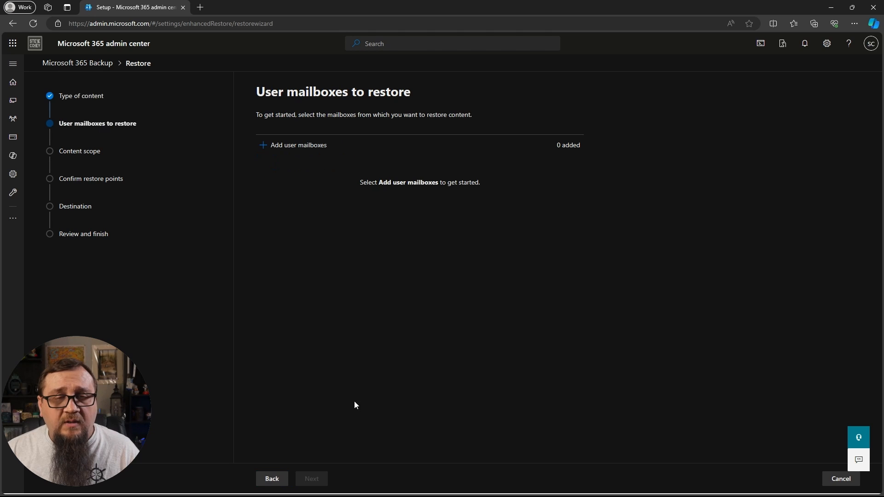
# - Add the listed user's mailbox to the mailboxes to restore and proceed to the content scope
pyautogui.click(311, 148)
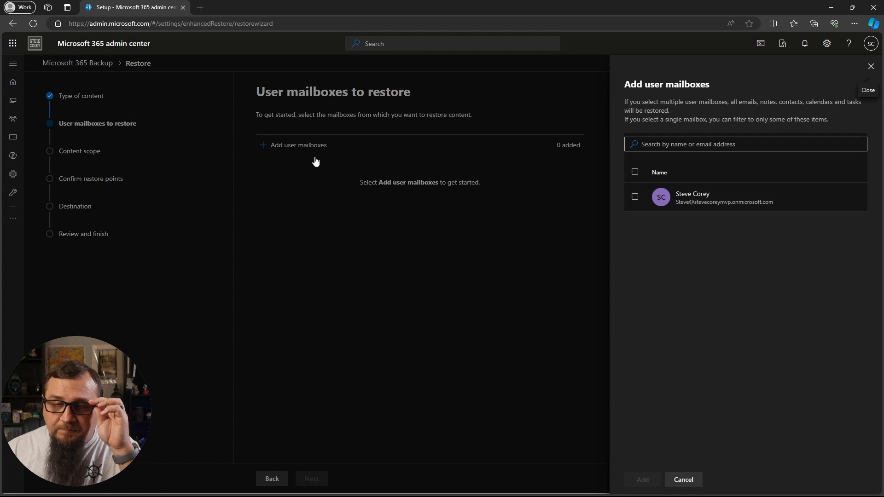
pyautogui.click(635, 197)
pyautogui.click(649, 479)
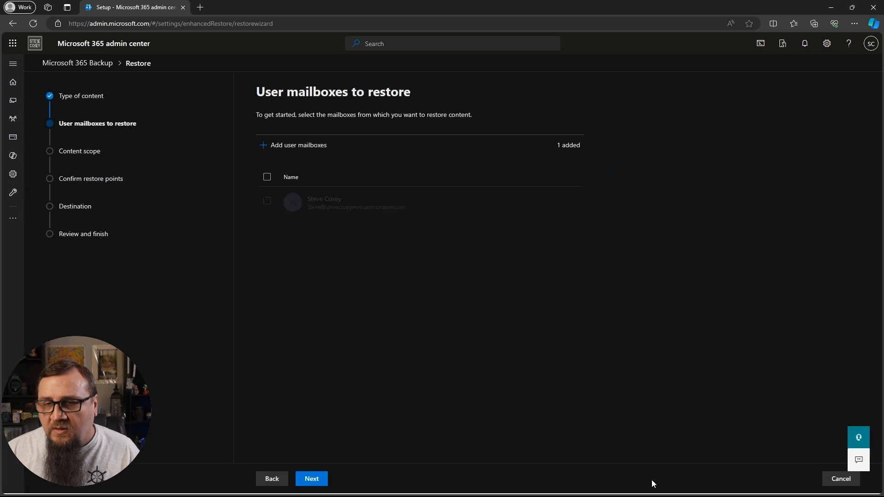
pyautogui.click(312, 479)
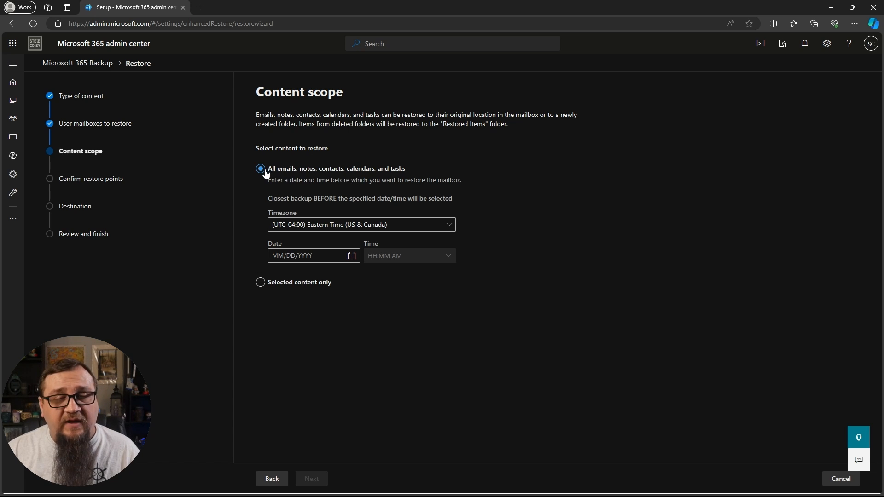
# - Try limiting the content scope to selected content only, with the past 48 hours as the time frame
pyautogui.click(260, 283)
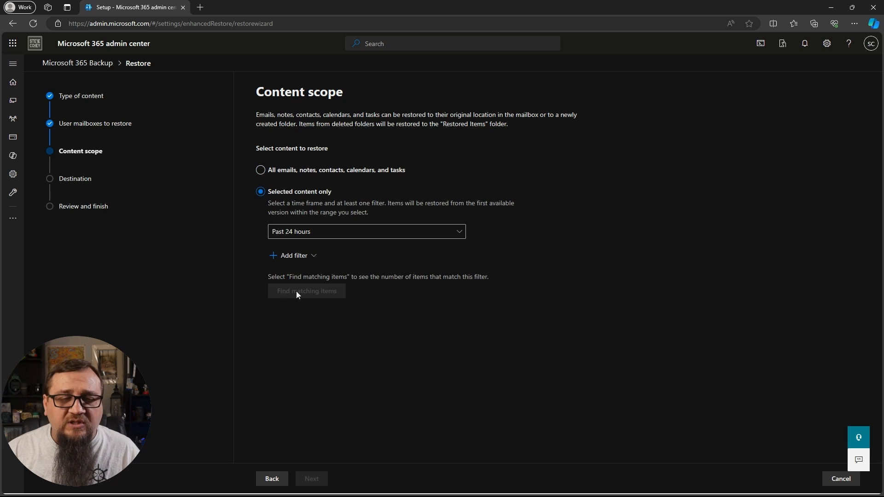
pyautogui.click(376, 236)
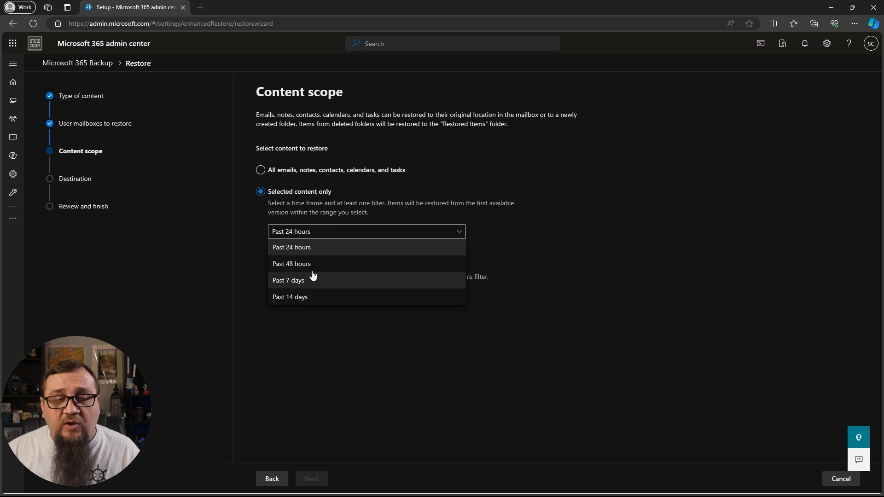
pyautogui.click(315, 220)
pyautogui.click(321, 234)
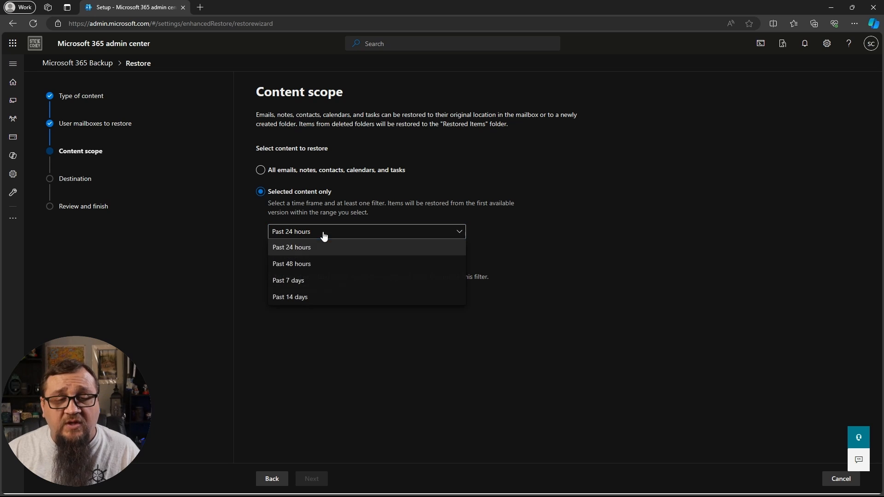
pyautogui.click(312, 267)
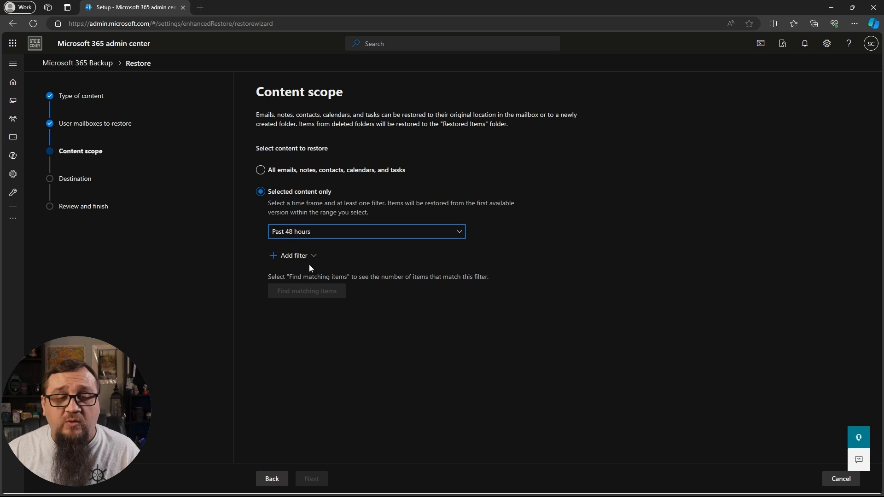
pyautogui.click(310, 238)
pyautogui.click(309, 235)
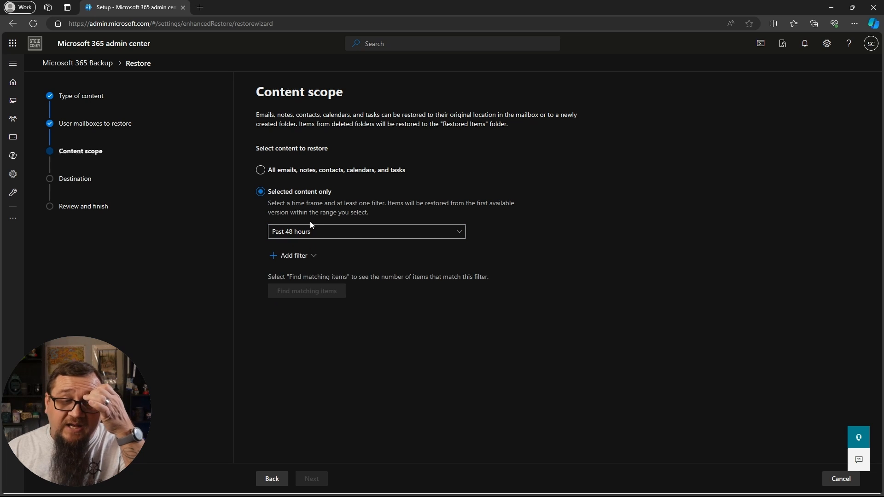
# - Add an Email From filter to the selected content and remove it again
pyautogui.click(302, 256)
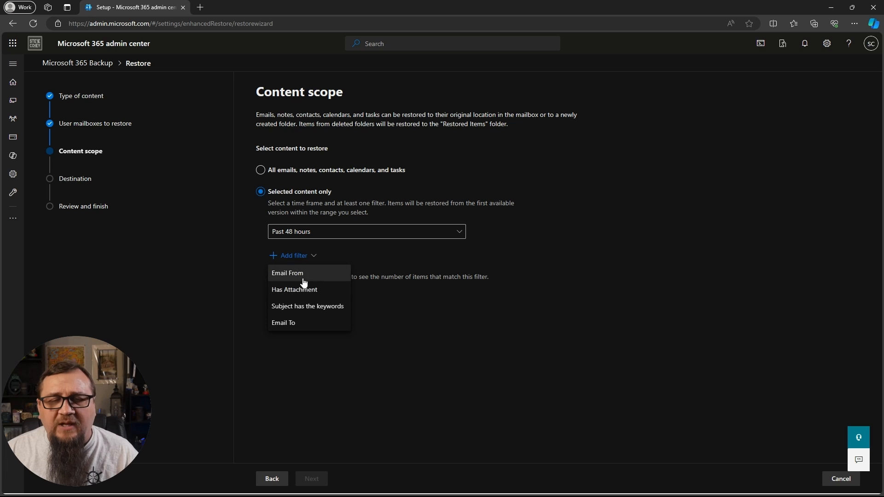
pyautogui.click(300, 274)
pyautogui.click(329, 267)
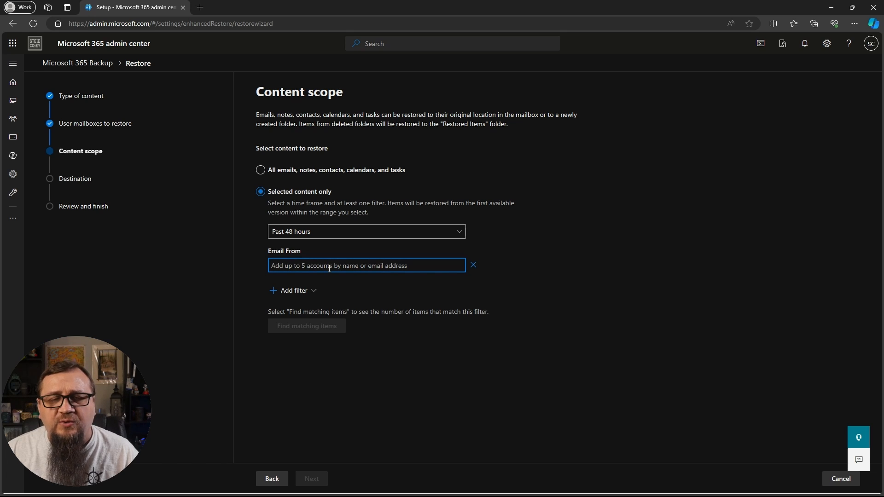
pyautogui.click(473, 265)
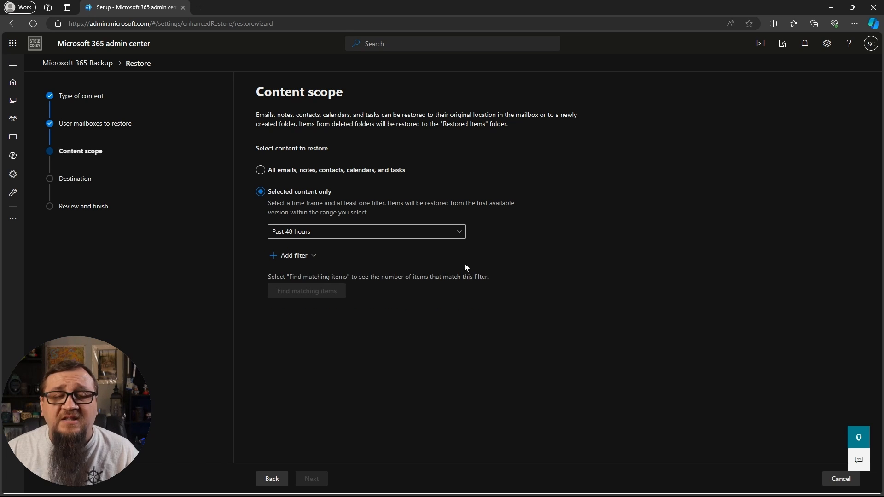
# - Restore all emails, notes, contacts, calendars, and tasks from before 04/13/2024 at 1:00 PM, and proceed to the restore points
pyautogui.click(260, 171)
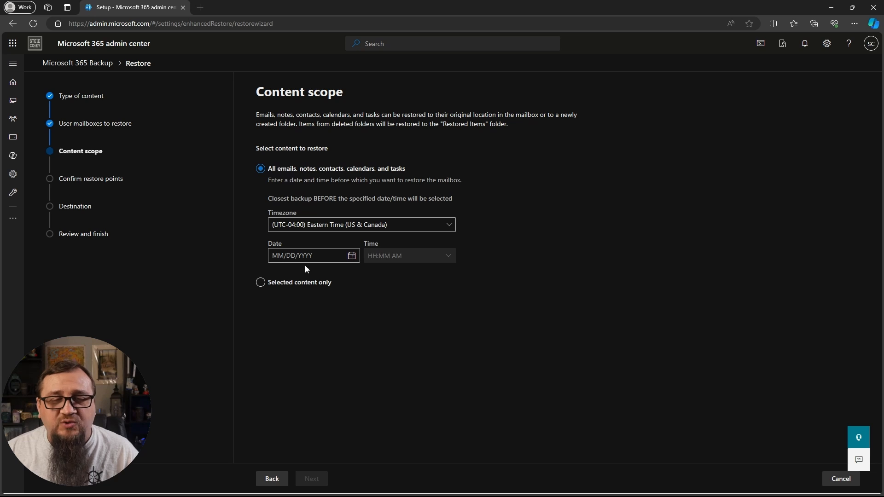
pyautogui.click(313, 256)
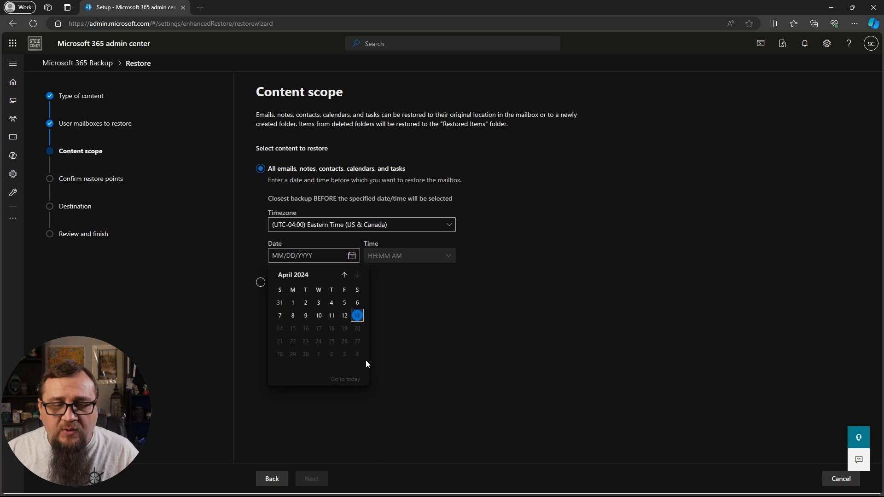
pyautogui.click(357, 316)
pyautogui.click(449, 256)
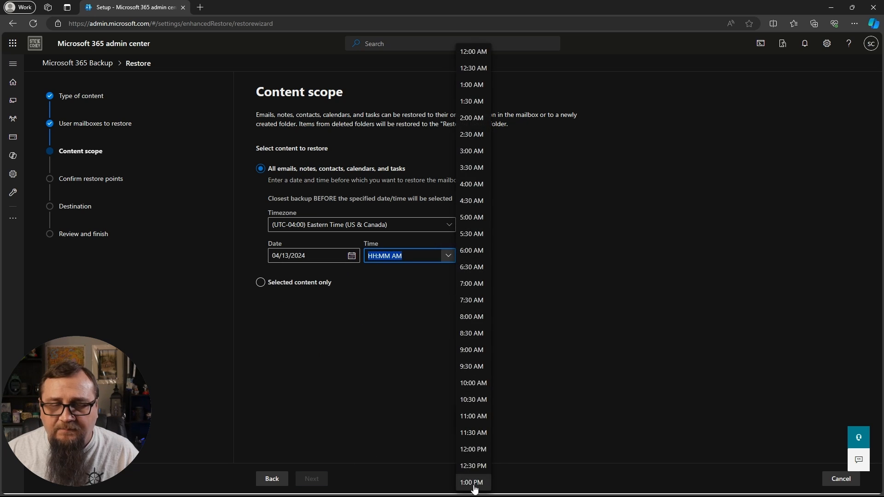
pyautogui.click(458, 485)
pyautogui.click(316, 478)
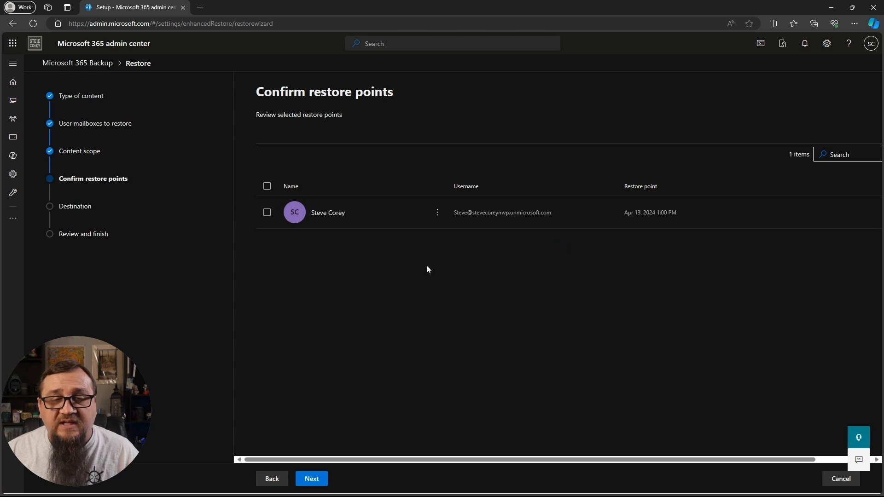
# - Change the mailbox's restore point to the 12:10 PM Apr 13, 2024 backup and save it
pyautogui.click(266, 214)
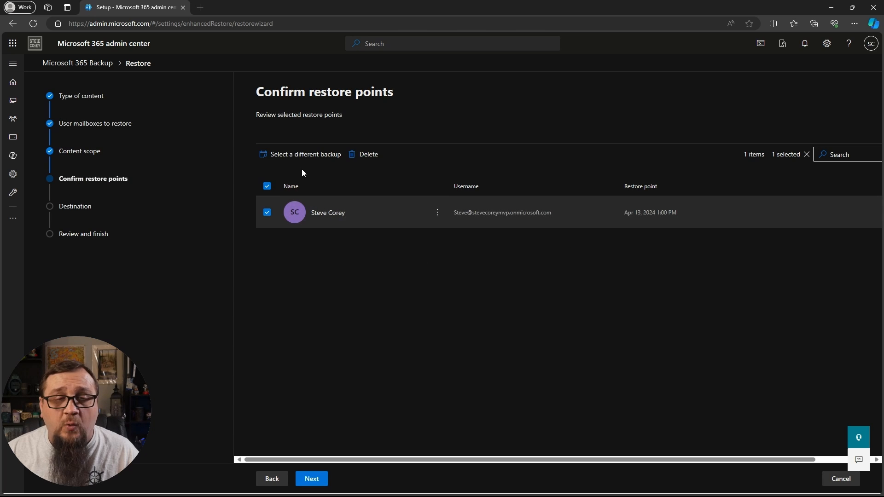
pyautogui.click(297, 155)
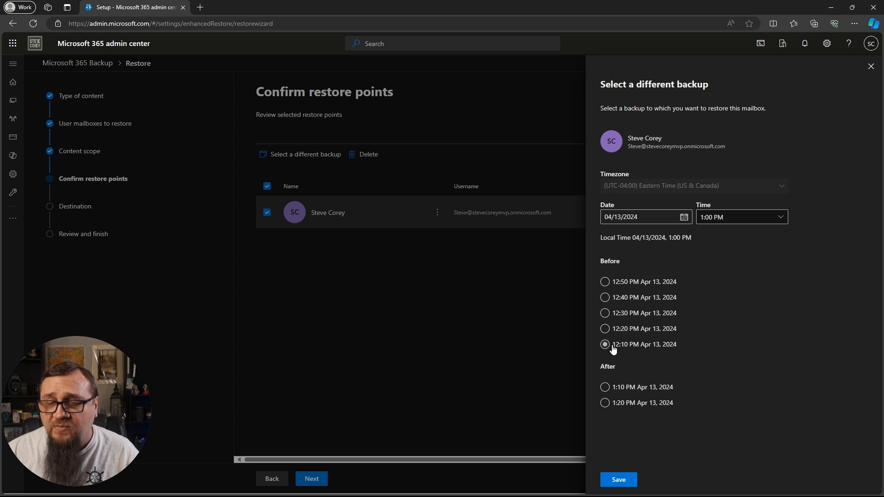
pyautogui.click(604, 345)
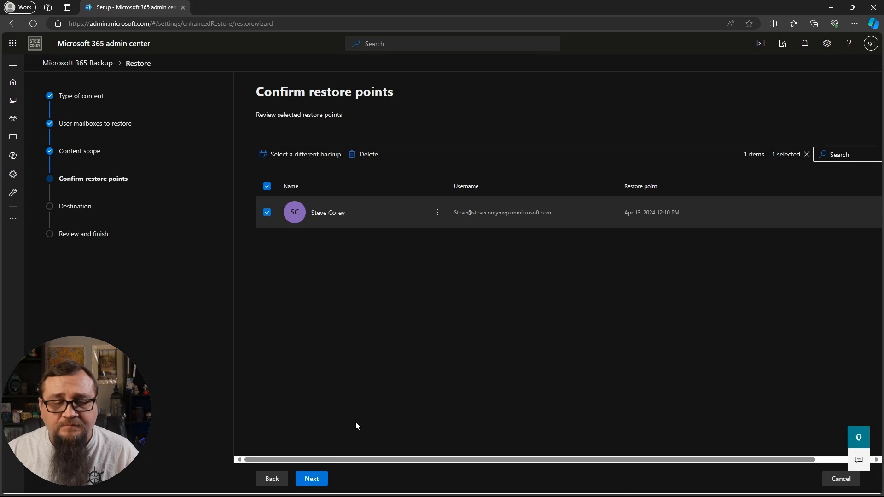
# - Set the mailbox restore destination to a new folder and start the user mailbox restore
pyautogui.click(317, 479)
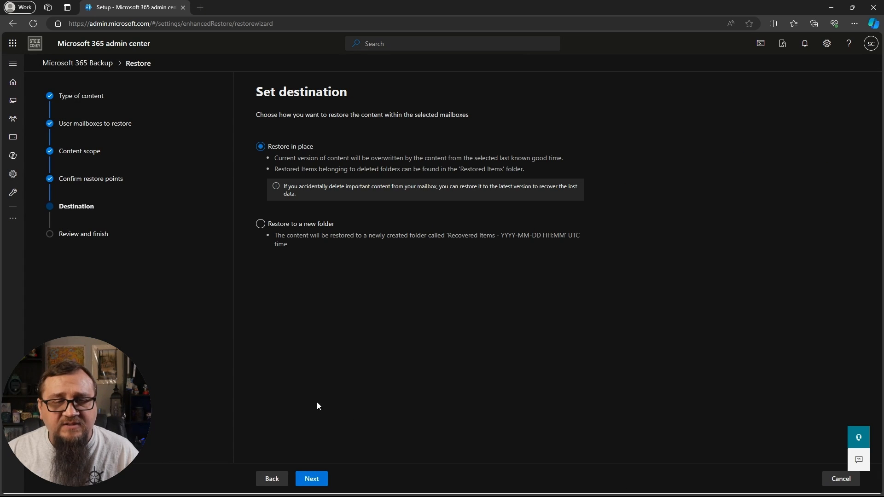
pyautogui.click(260, 222)
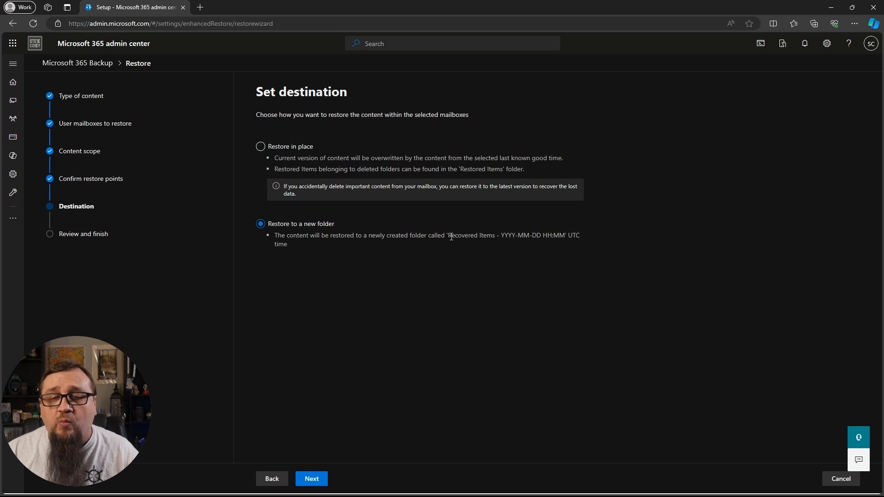
pyautogui.moveTo(449, 235); pyautogui.dragTo(563, 236)
pyautogui.click(565, 254)
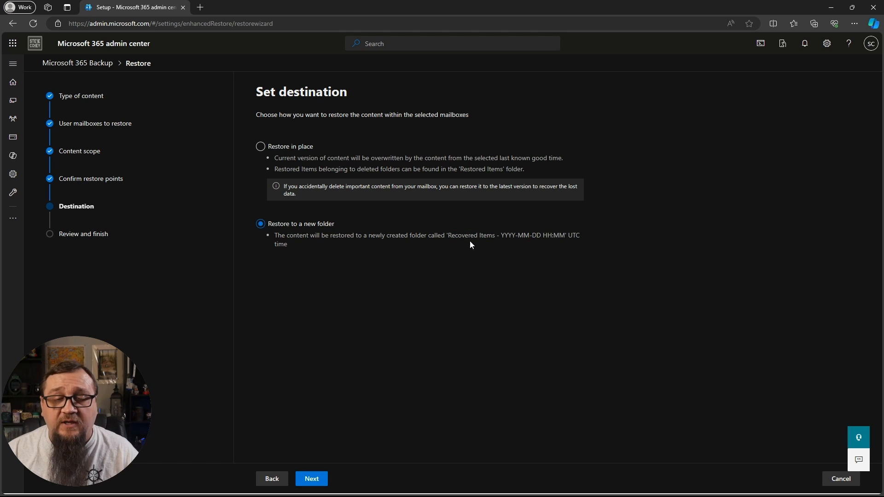
pyautogui.click(311, 481)
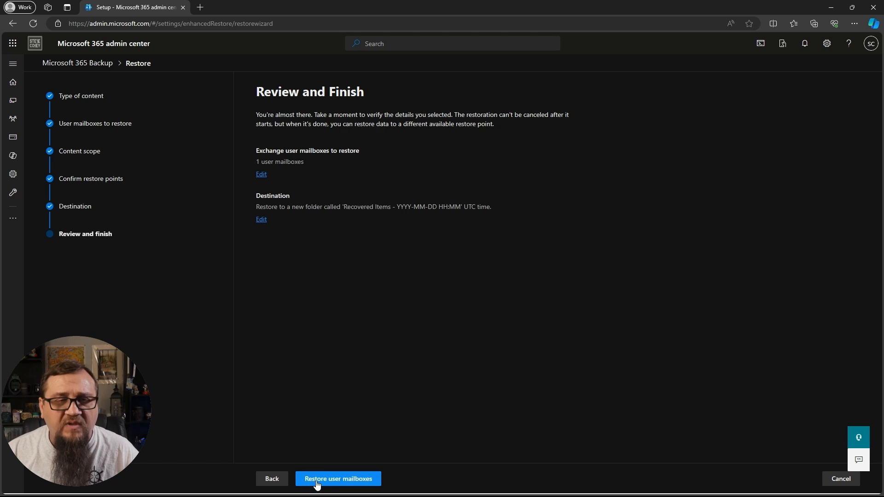
pyautogui.click(342, 481)
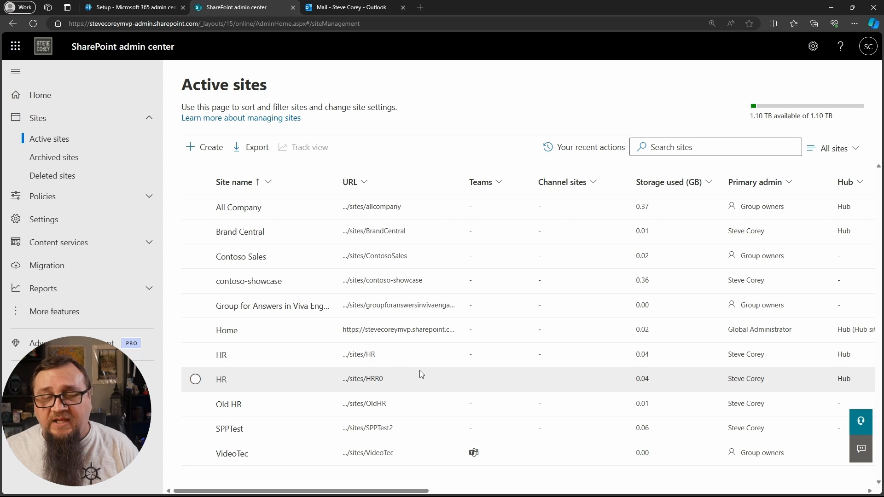
# - Check the original HR site at /sites/HR and the restored copy at /sites/HRR0 in the SharePoint admin center's active sites
pyautogui.click(366, 358)
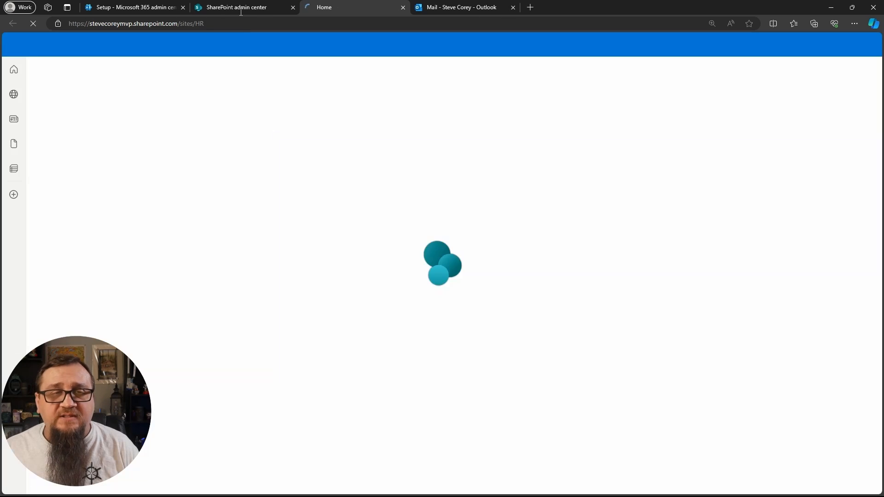
pyautogui.click(234, 7)
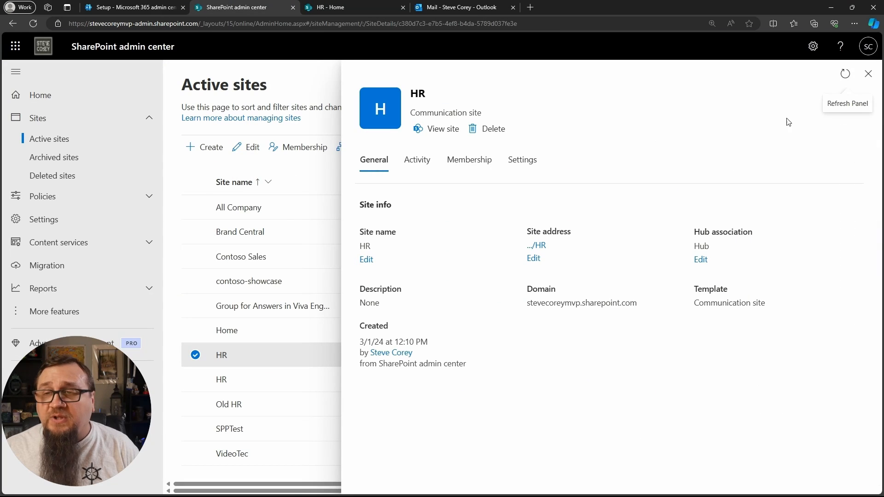
pyautogui.click(868, 73)
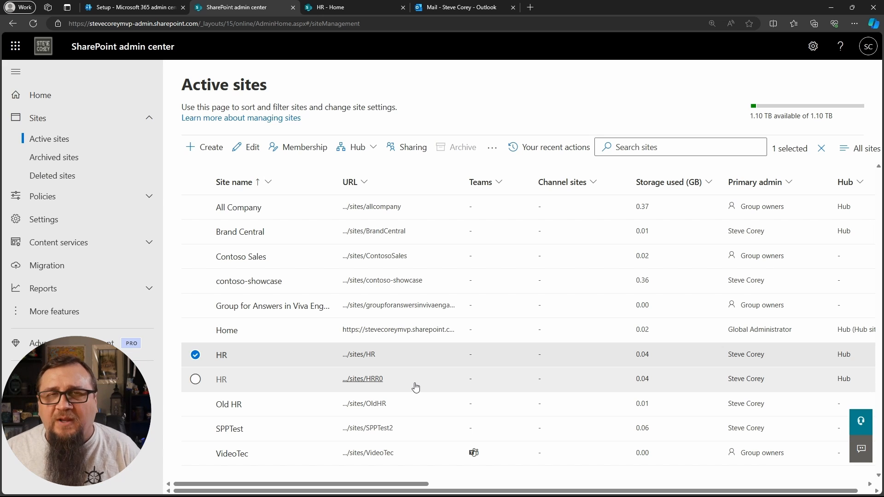
pyautogui.click(195, 379)
pyautogui.click(195, 354)
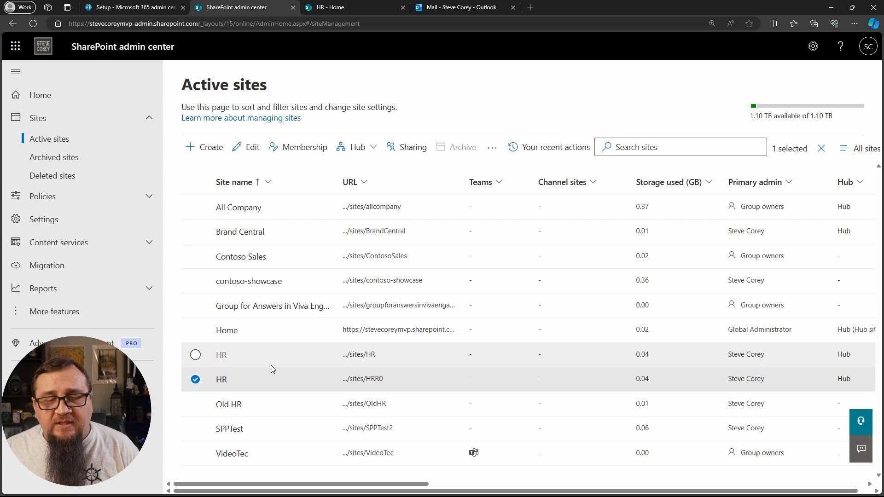
# - Open the restored HR site at /sites/HRR0 and compare its home page with the original at /sites/HR
pyautogui.click(372, 379)
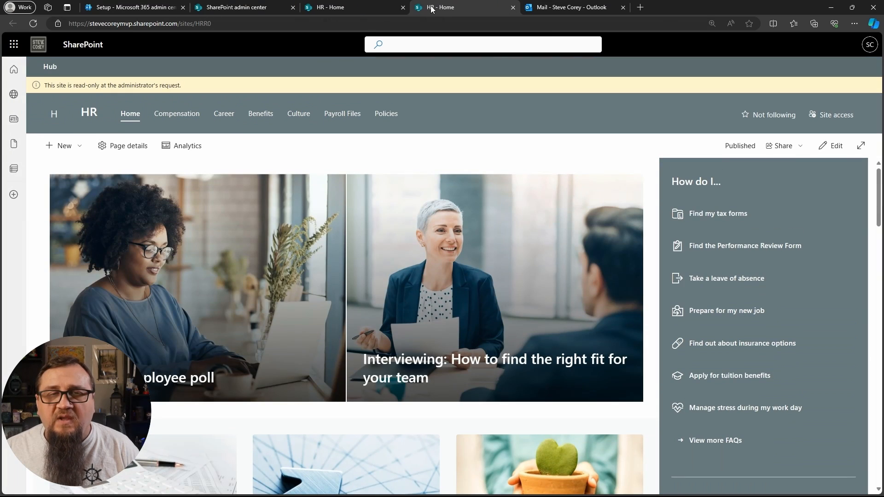
pyautogui.click(357, 7)
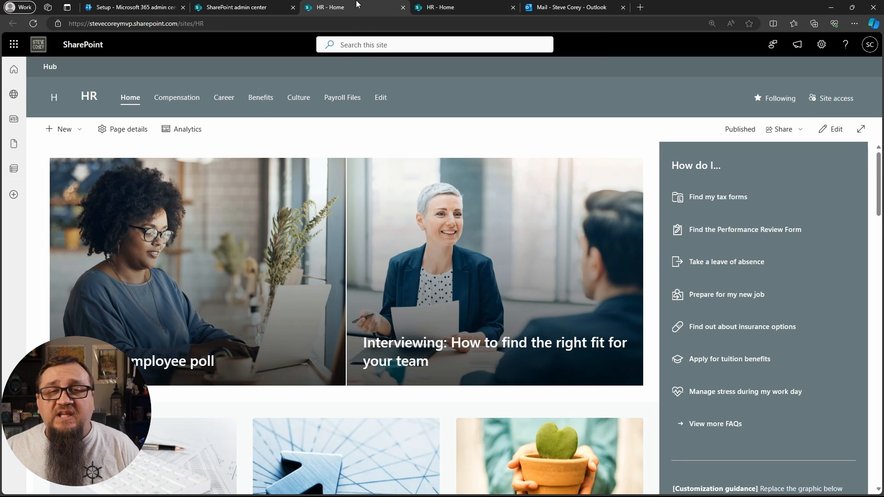
pyautogui.click(453, 5)
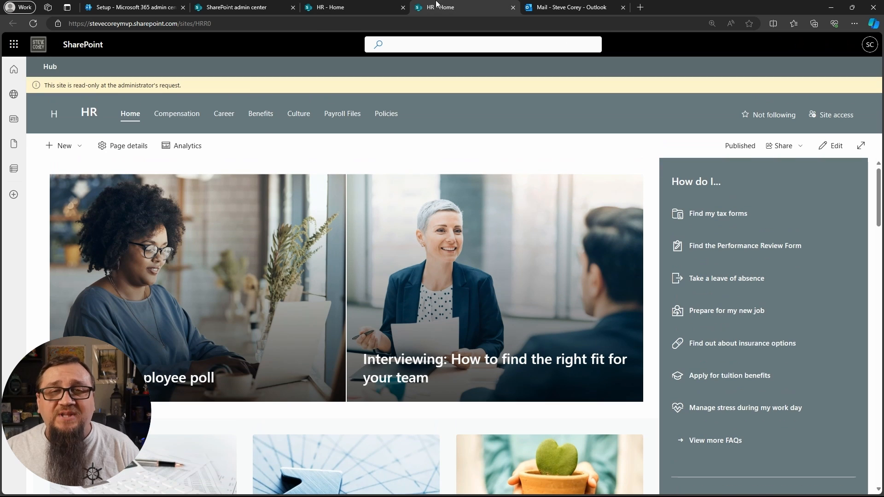
pyautogui.click(383, 5)
pyautogui.click(449, 5)
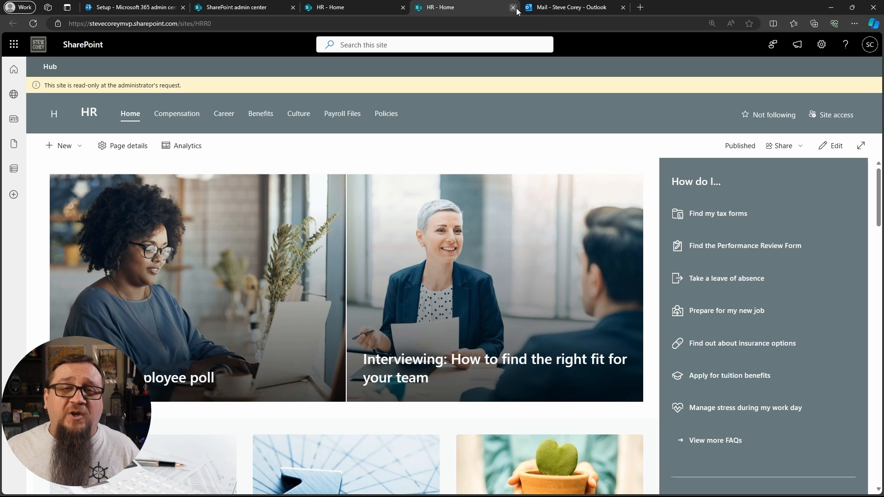
pyautogui.click(569, 9)
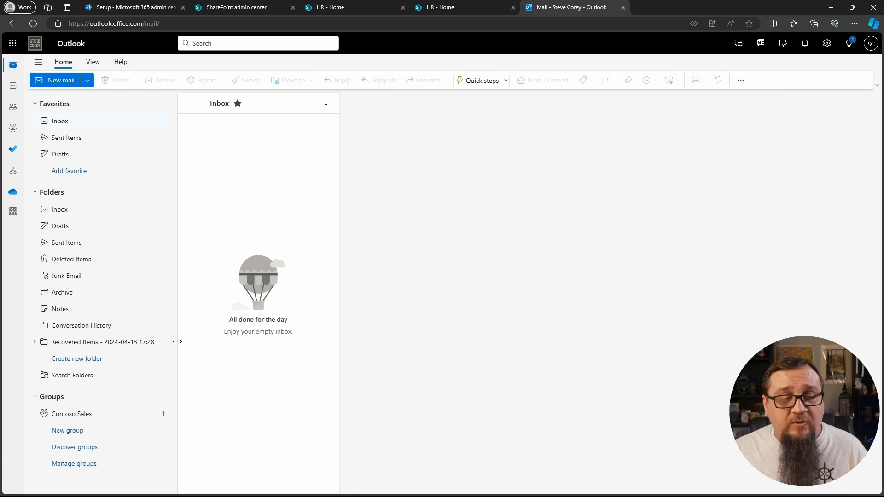
pyautogui.click(34, 345)
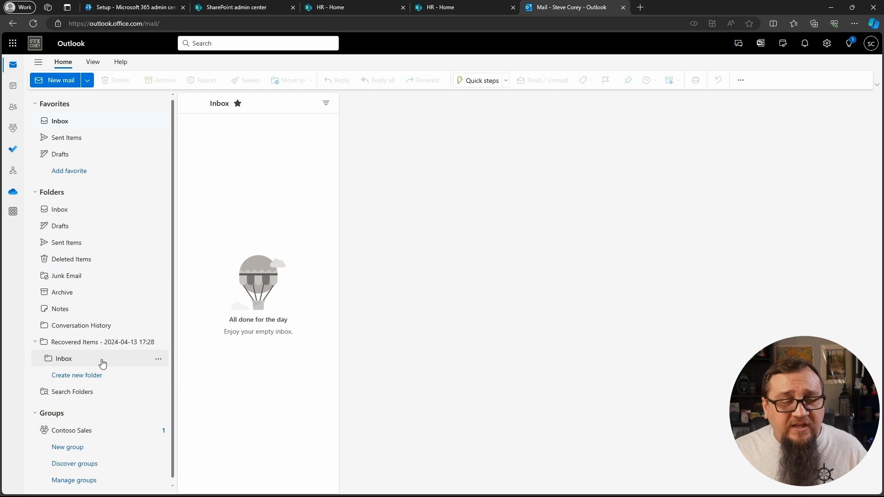
pyautogui.click(92, 363)
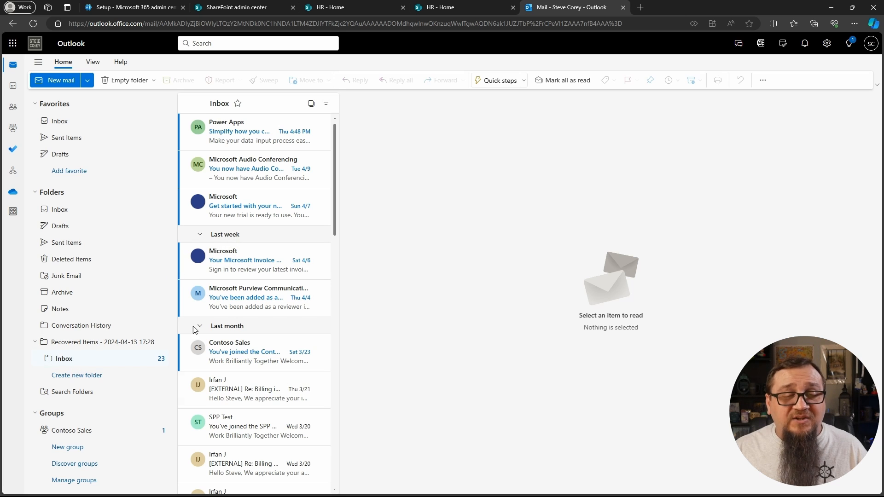
pyautogui.click(88, 347)
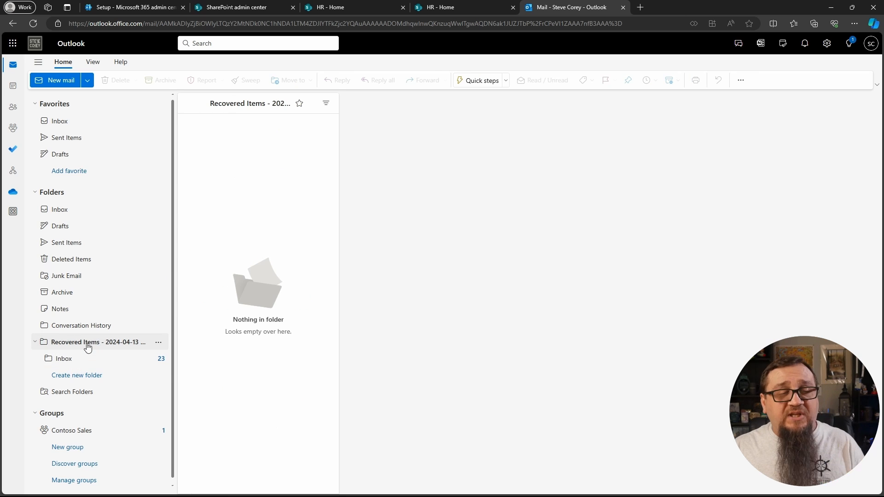
pyautogui.click(90, 360)
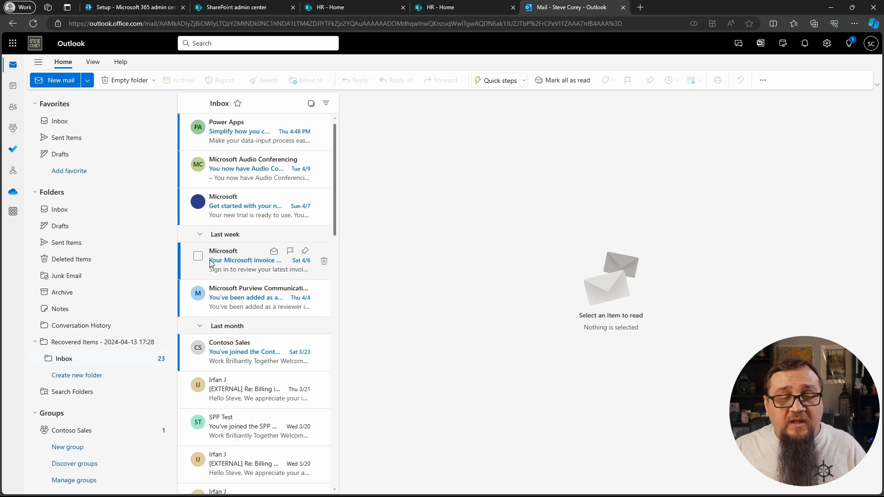
pyautogui.click(76, 343)
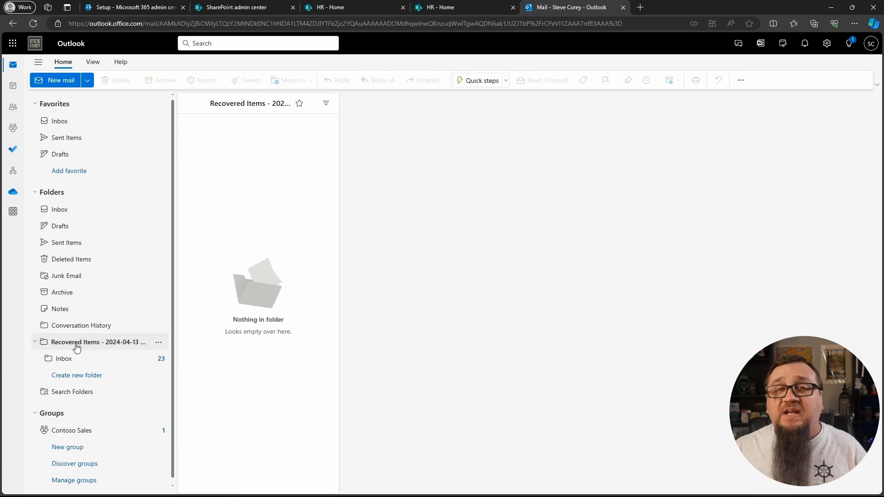